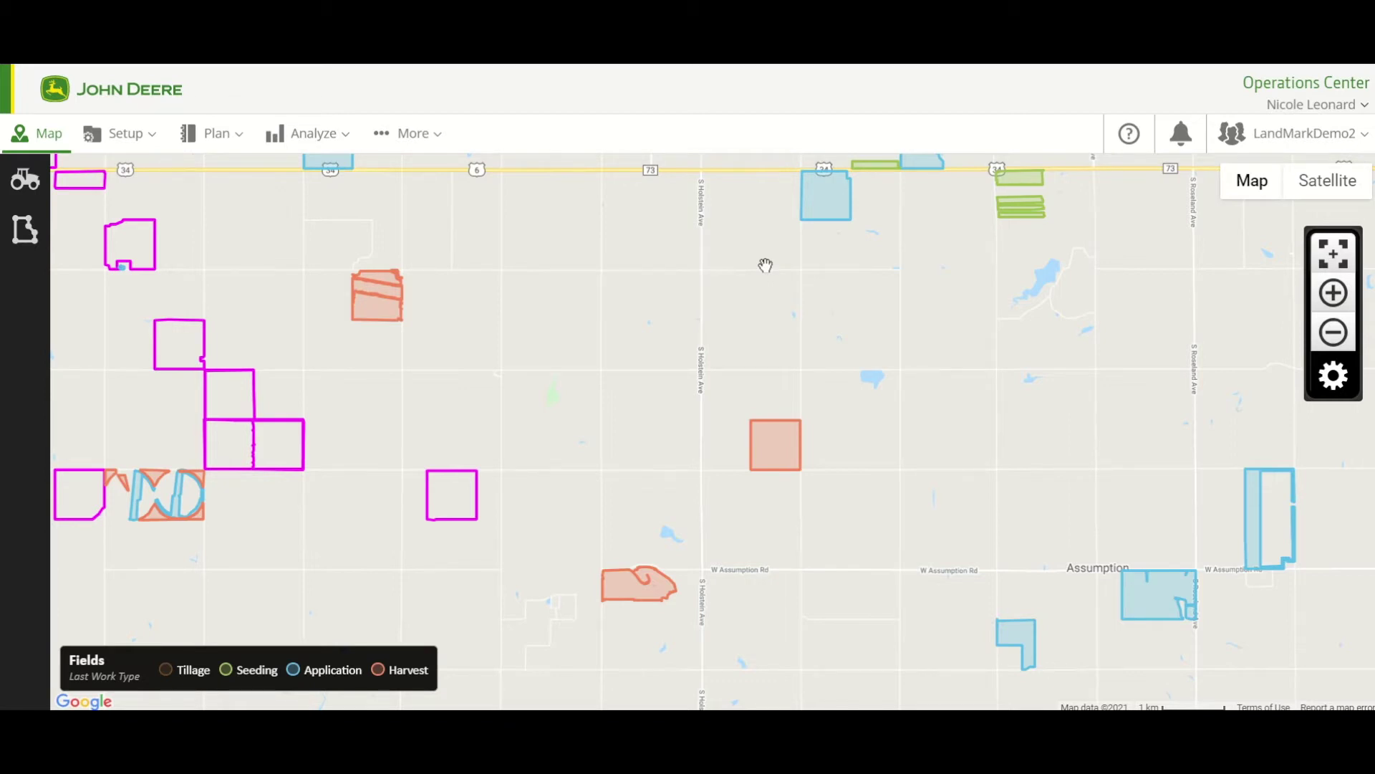
Briefly open the Analyze options, then show the Fields list beside the farm map.
left_click(326, 144)
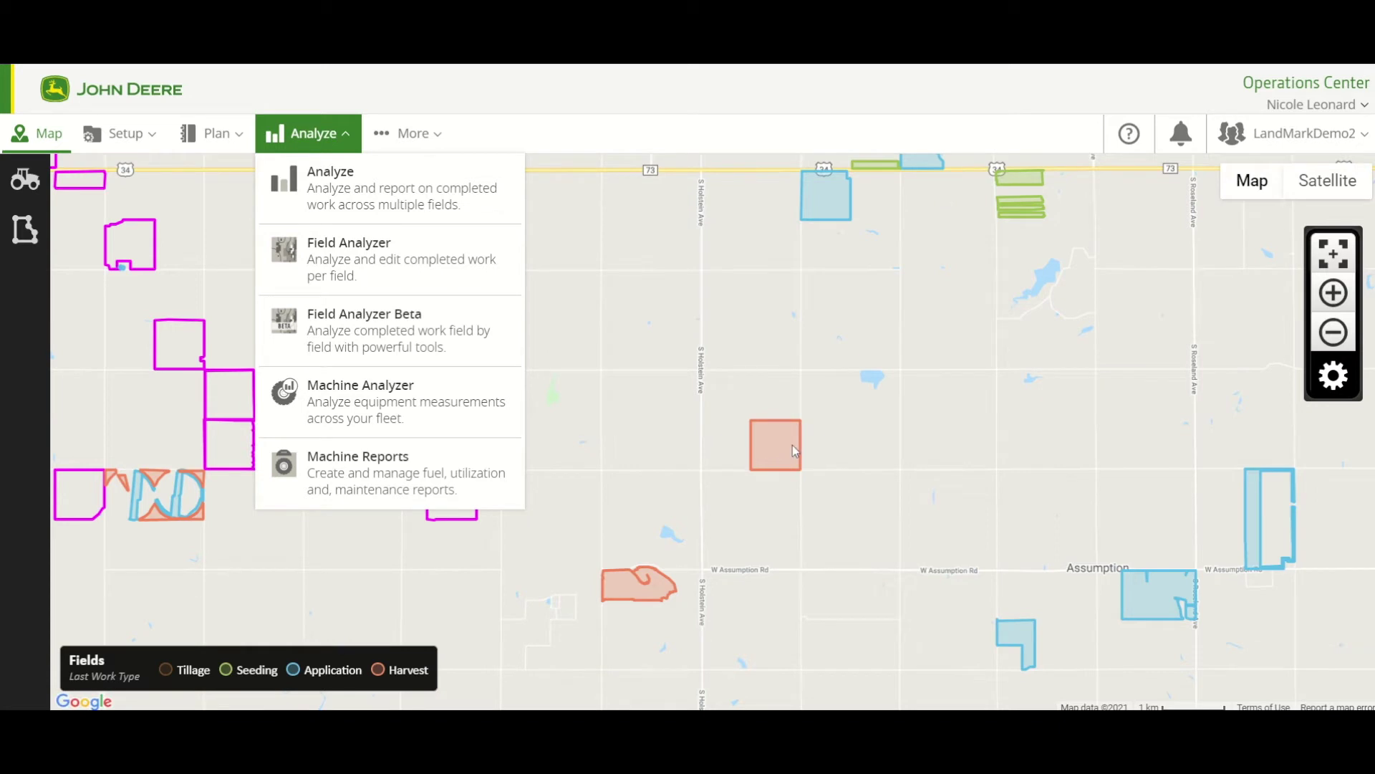
left_click(24, 231)
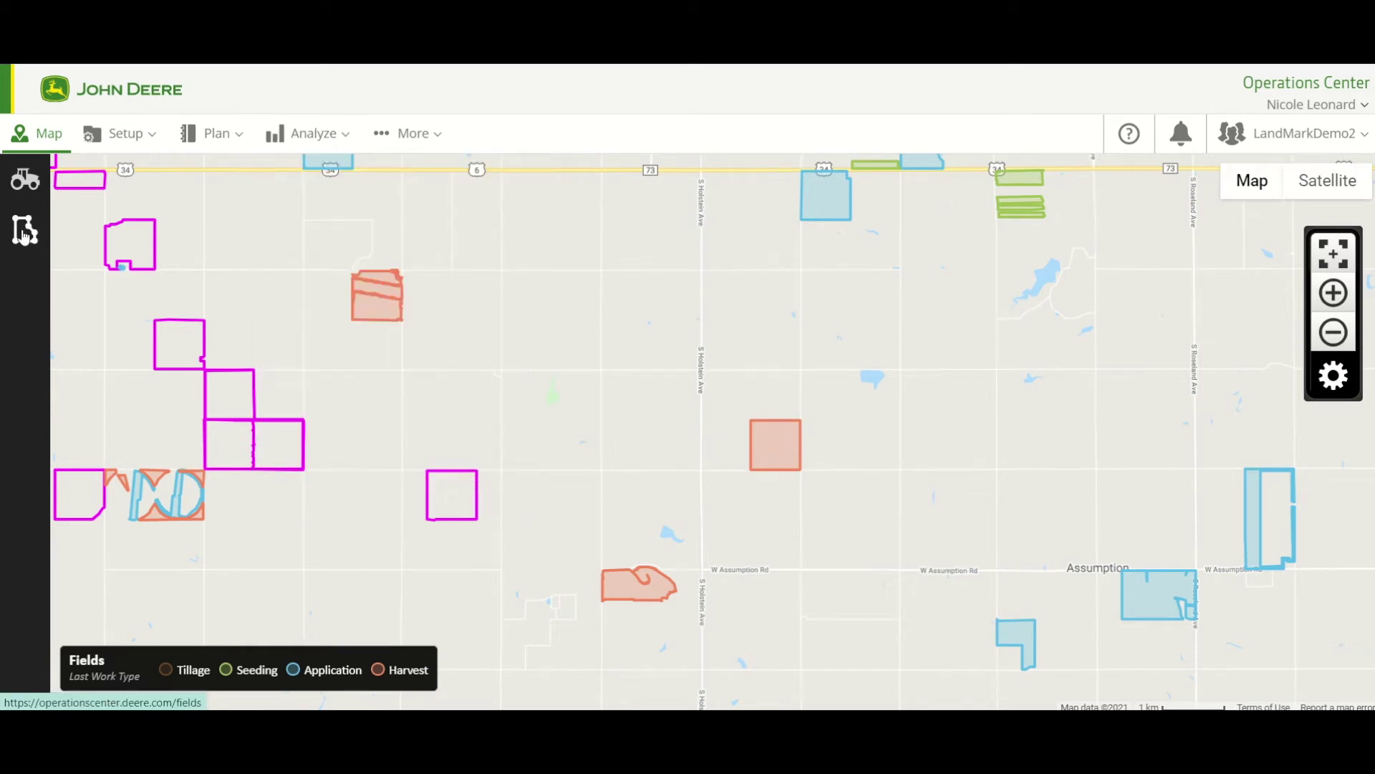
Search the fields for '10', select Demo Field and open it in Field Analyzer.
left_click(153, 224)
type("1024")
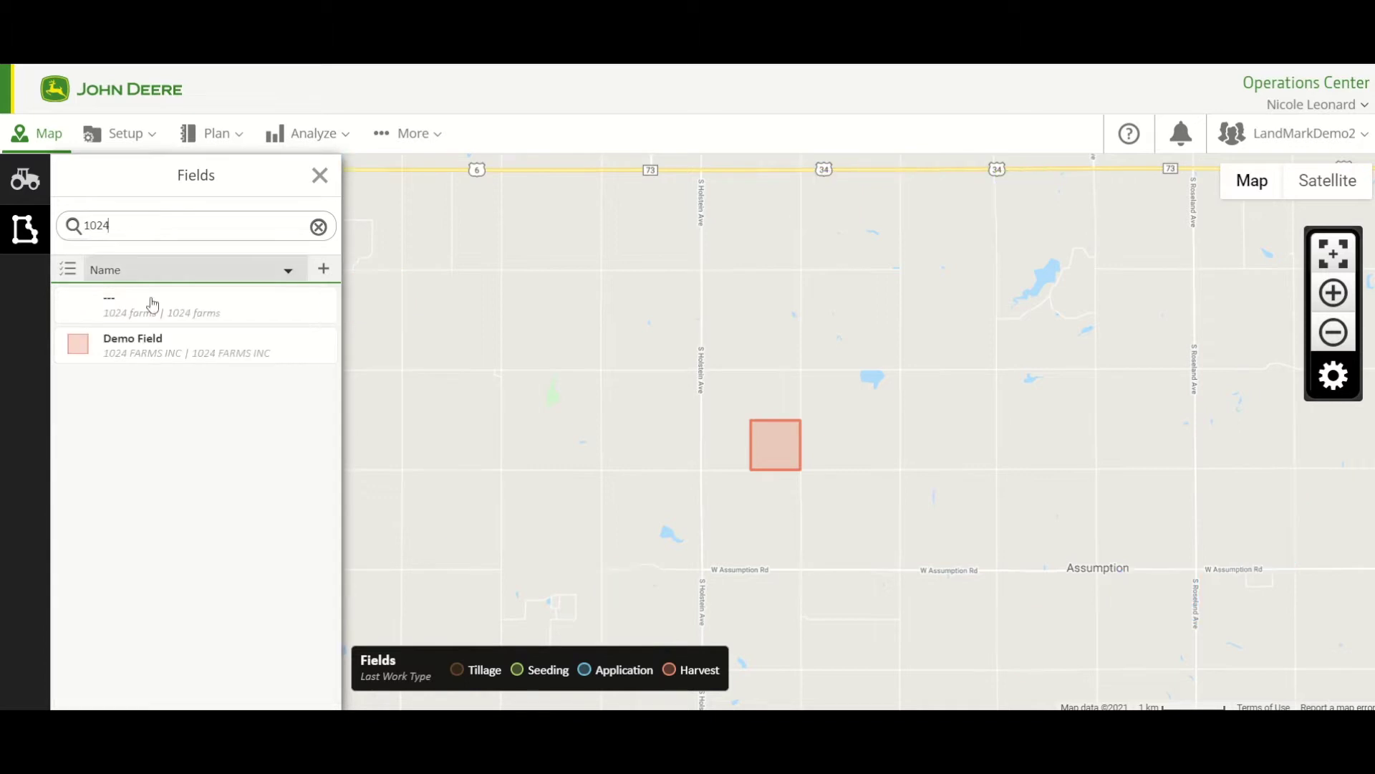
left_click(151, 353)
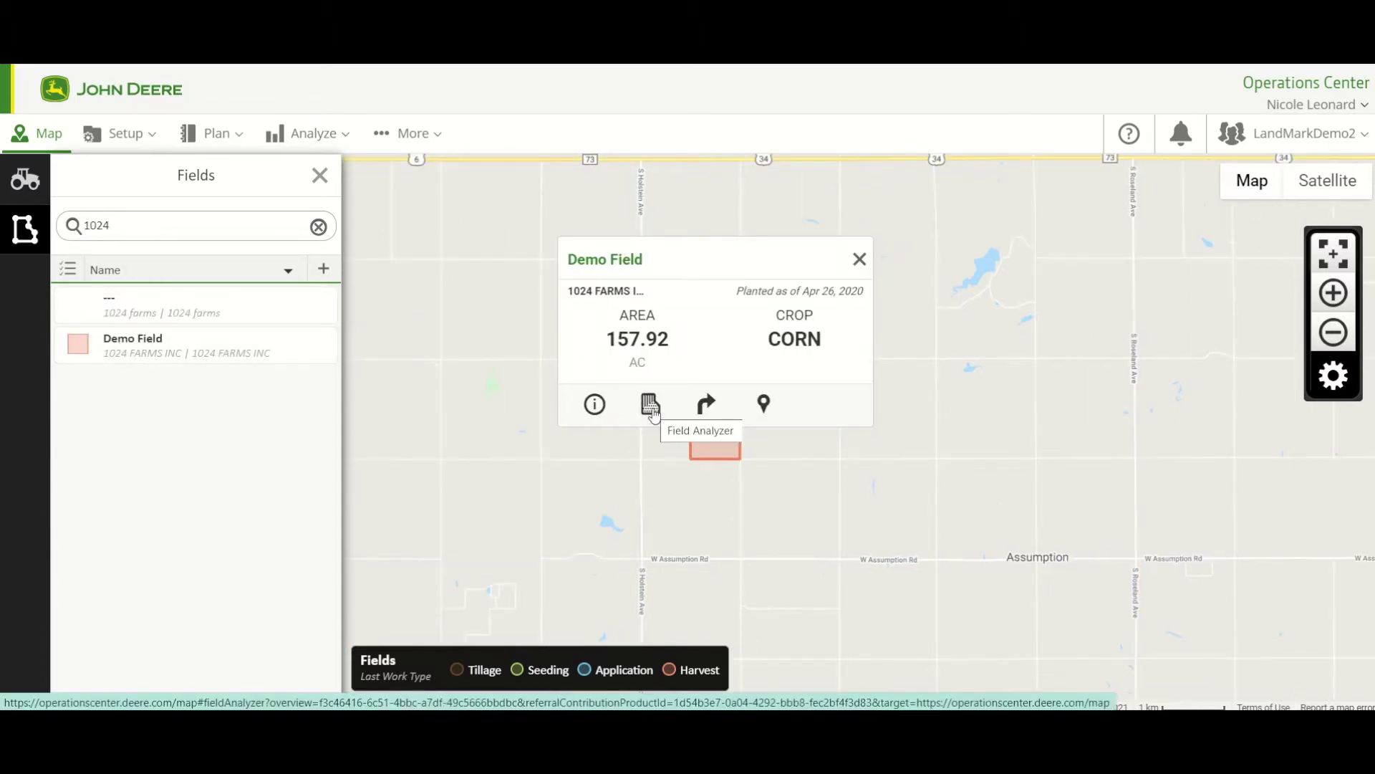
left_click(596, 408)
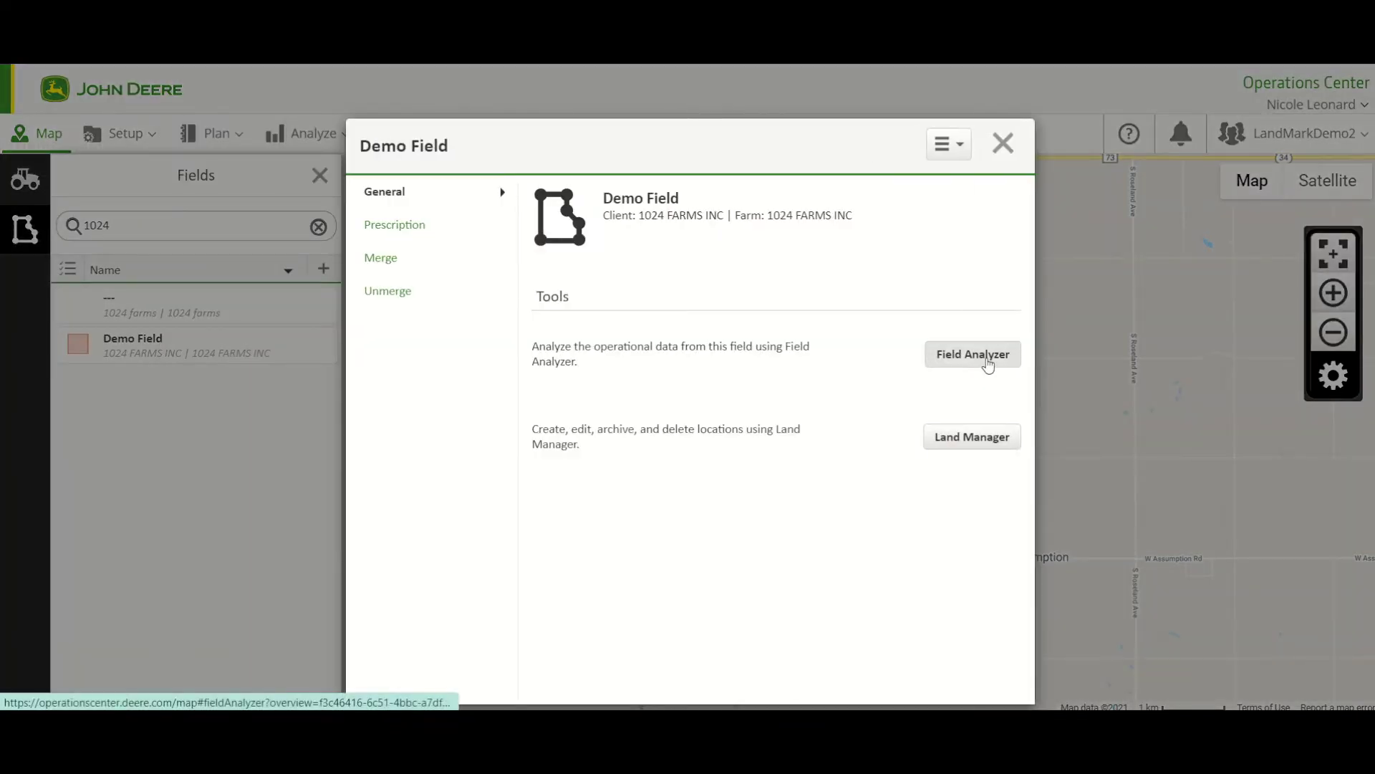
left_click(986, 366)
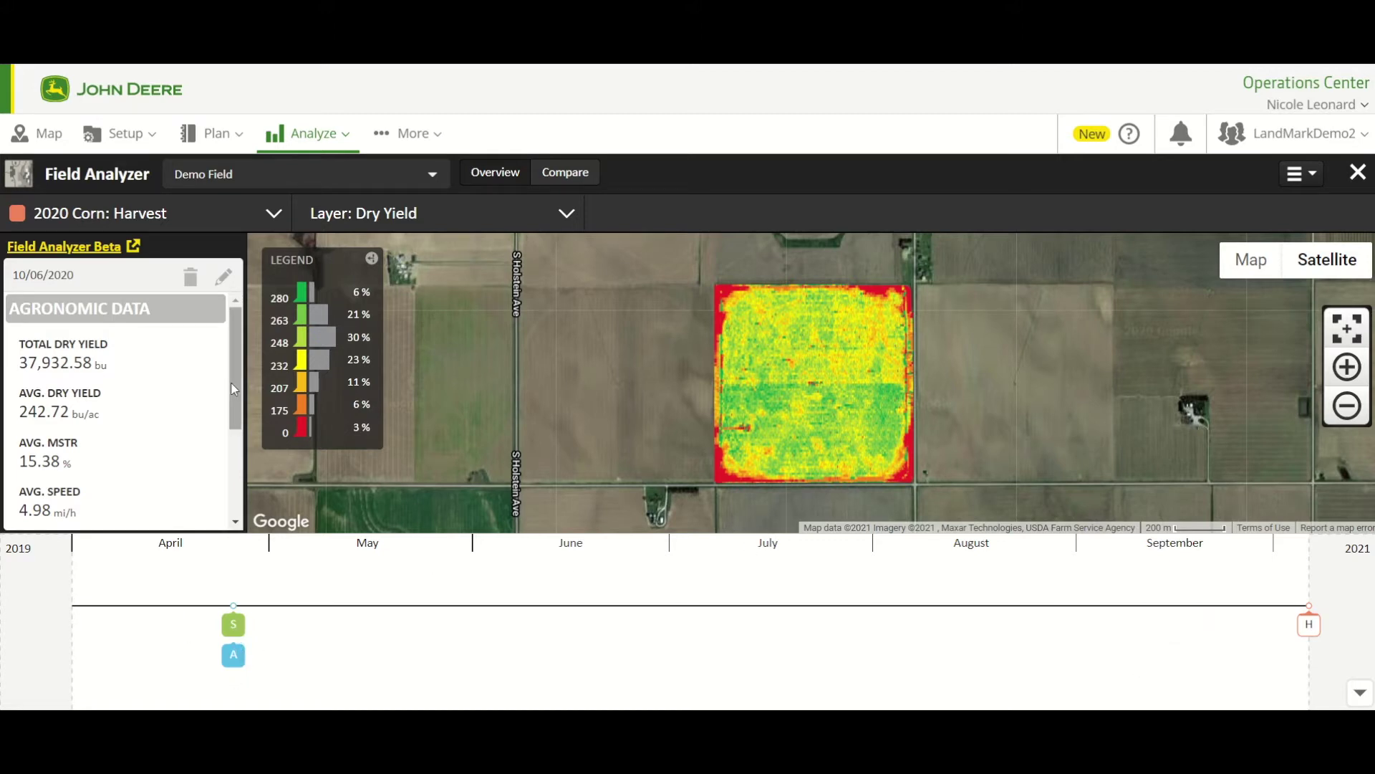
Switch to the 2020 Corn: Seeding operation, preview Varieties and Seeding Speed, then show As Applied Rate.
left_click(267, 216)
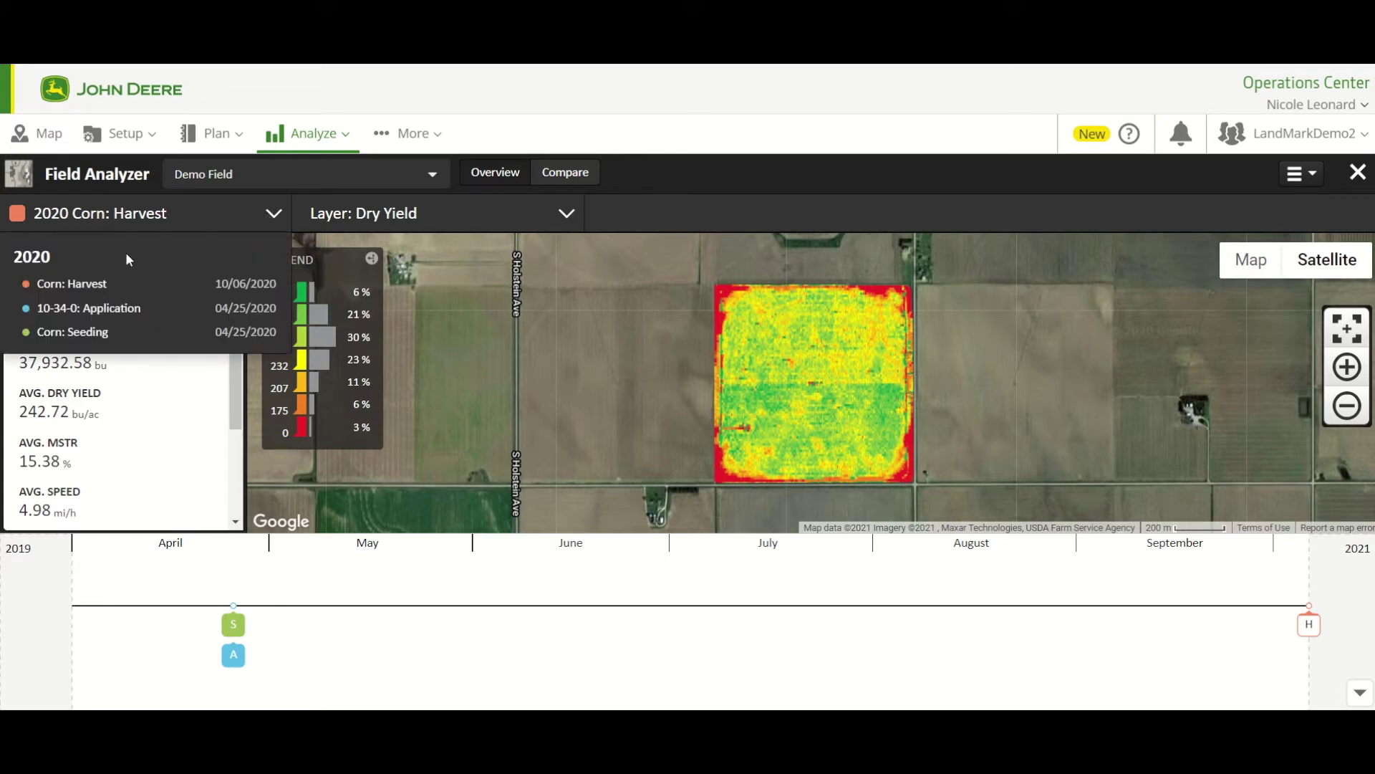
left_click(79, 331)
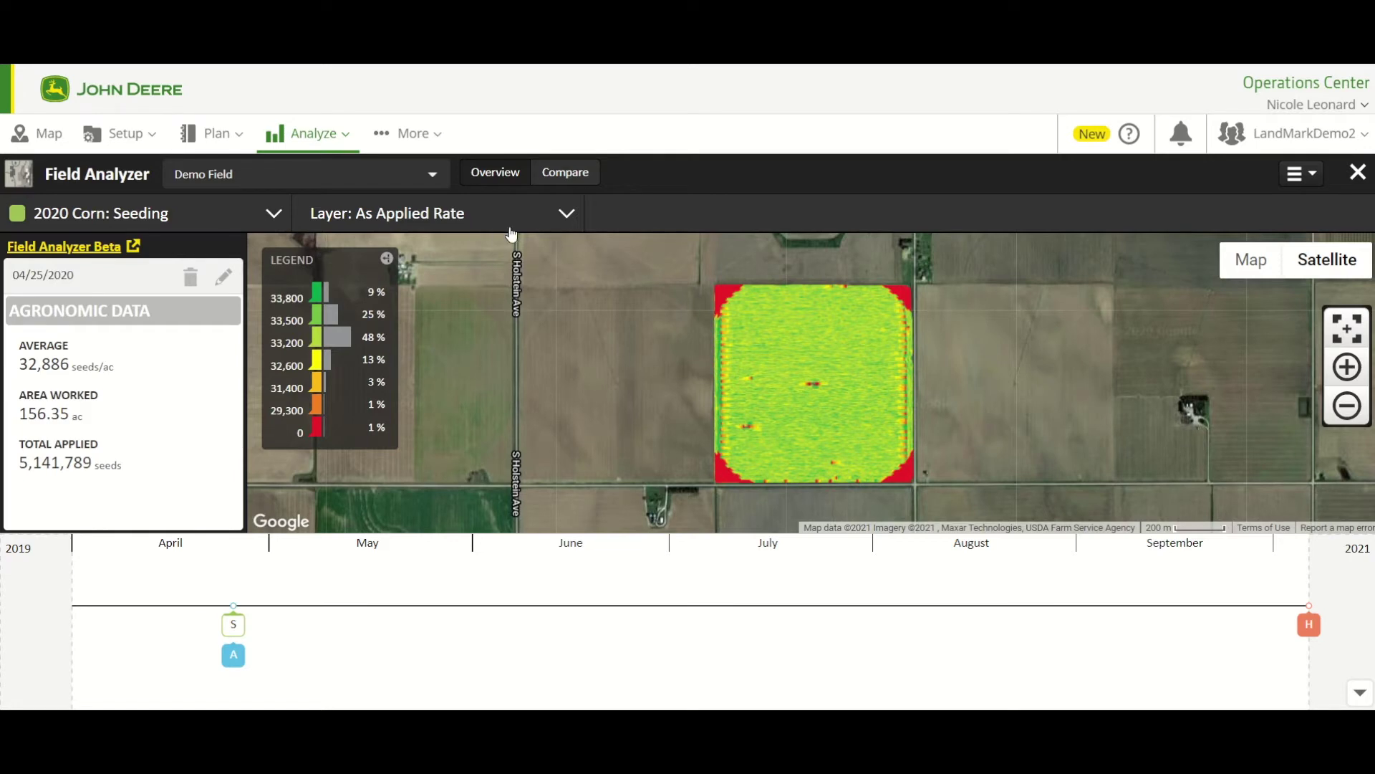
left_click(542, 226)
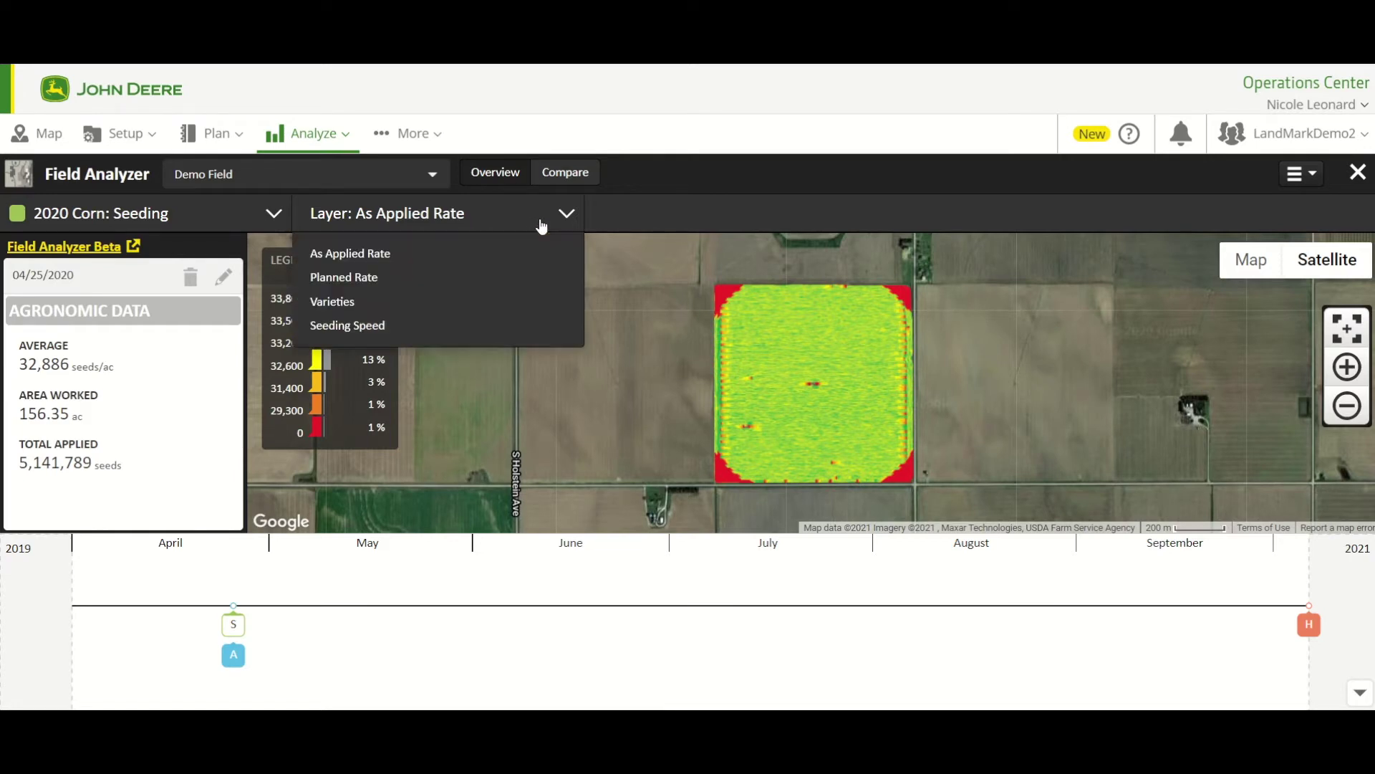
left_click(364, 302)
left_click(522, 227)
left_click(374, 324)
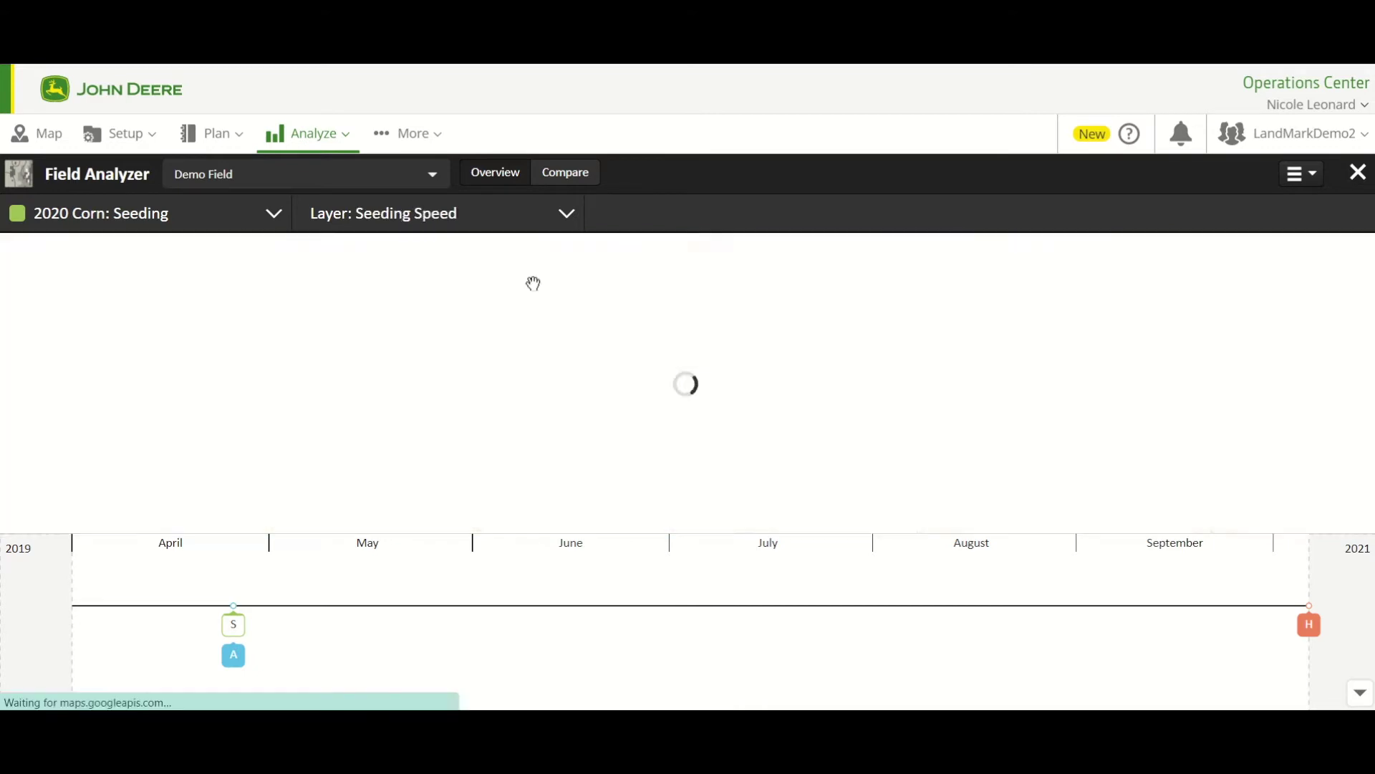
left_click(534, 219)
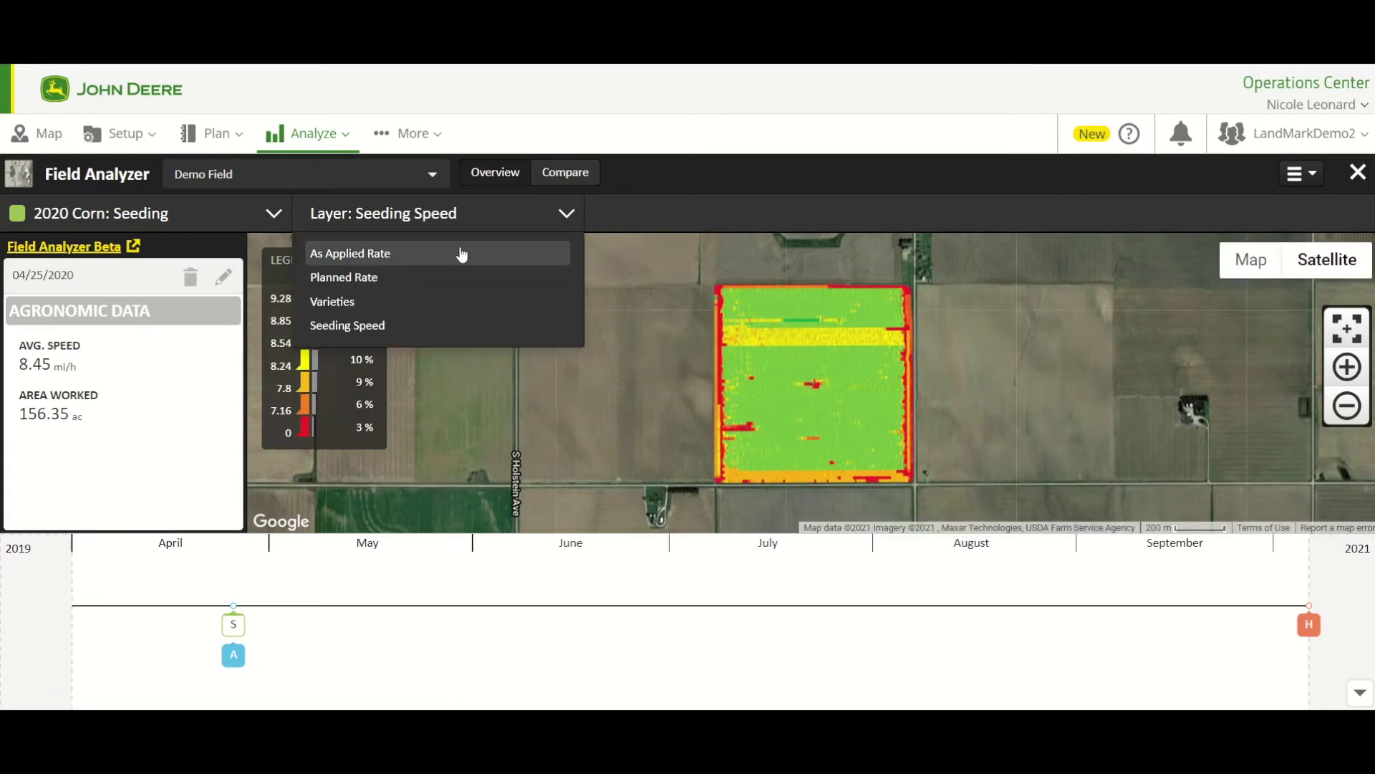
left_click(461, 252)
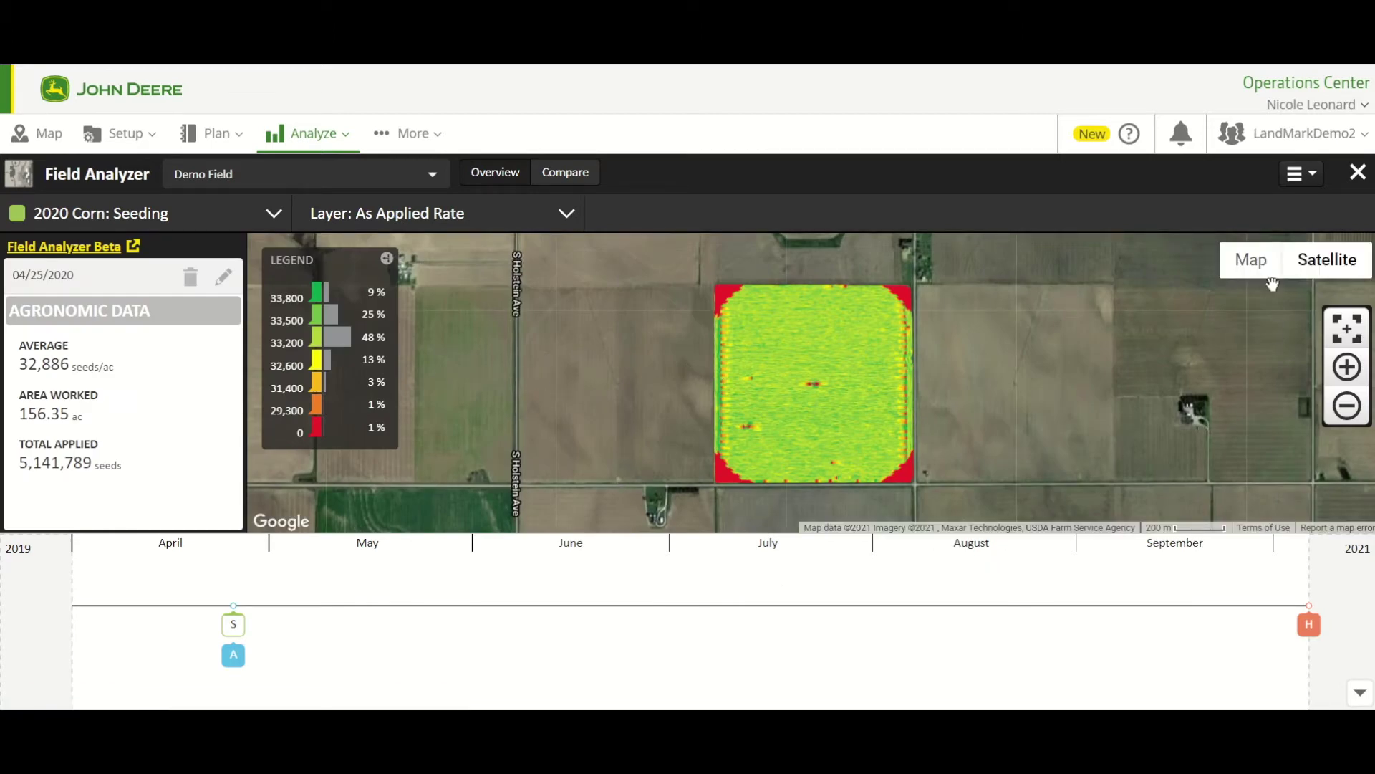
Open the Print PDF preview of the as-applied rate map and scroll through it.
left_click(1312, 182)
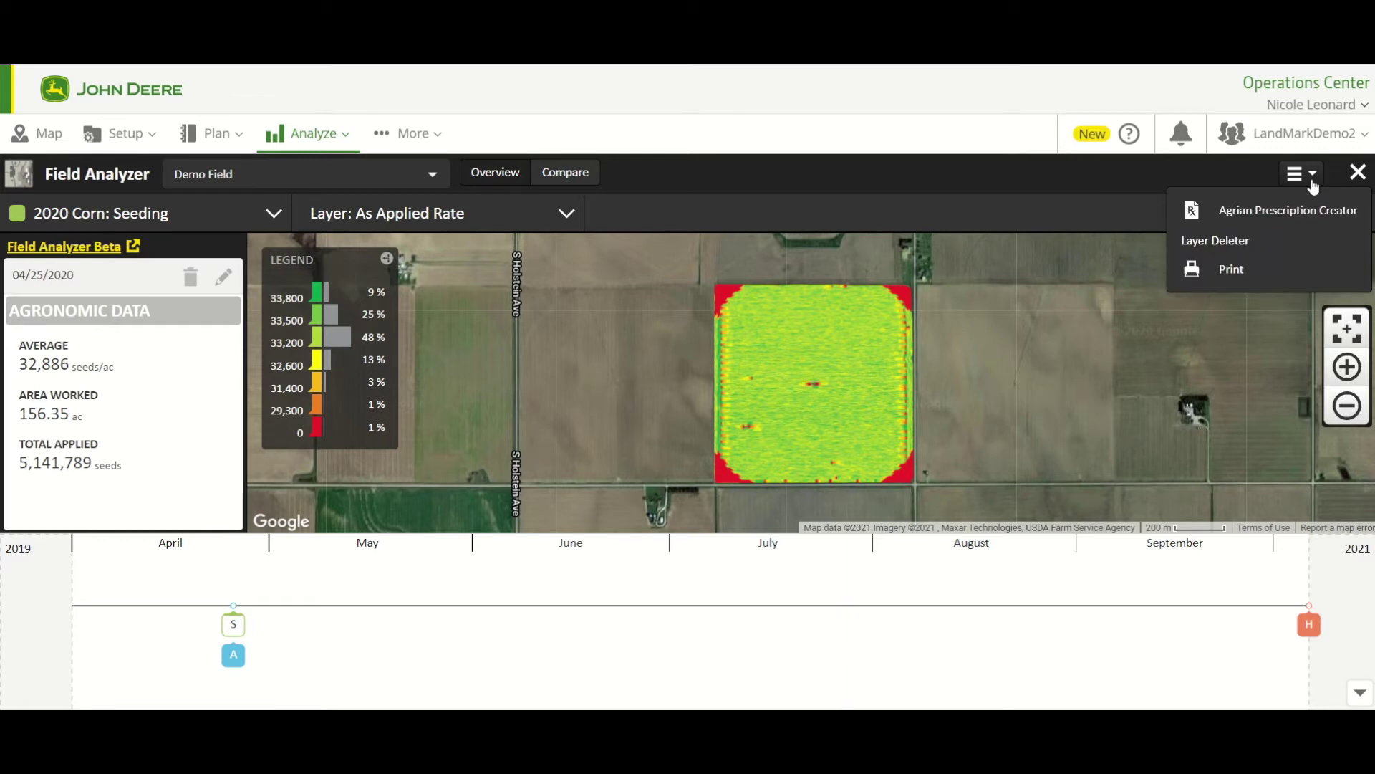
left_click(1229, 269)
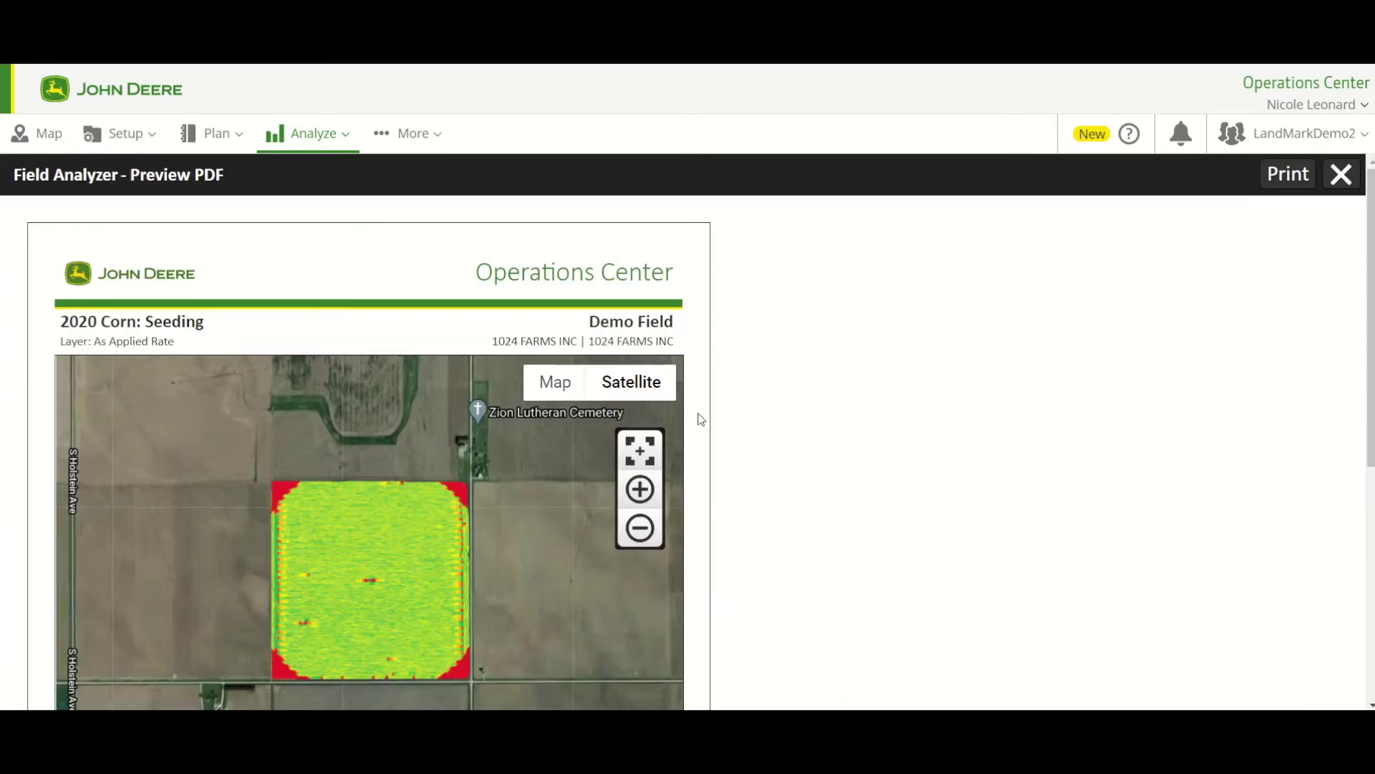
scroll(1054, 403, "down", 5)
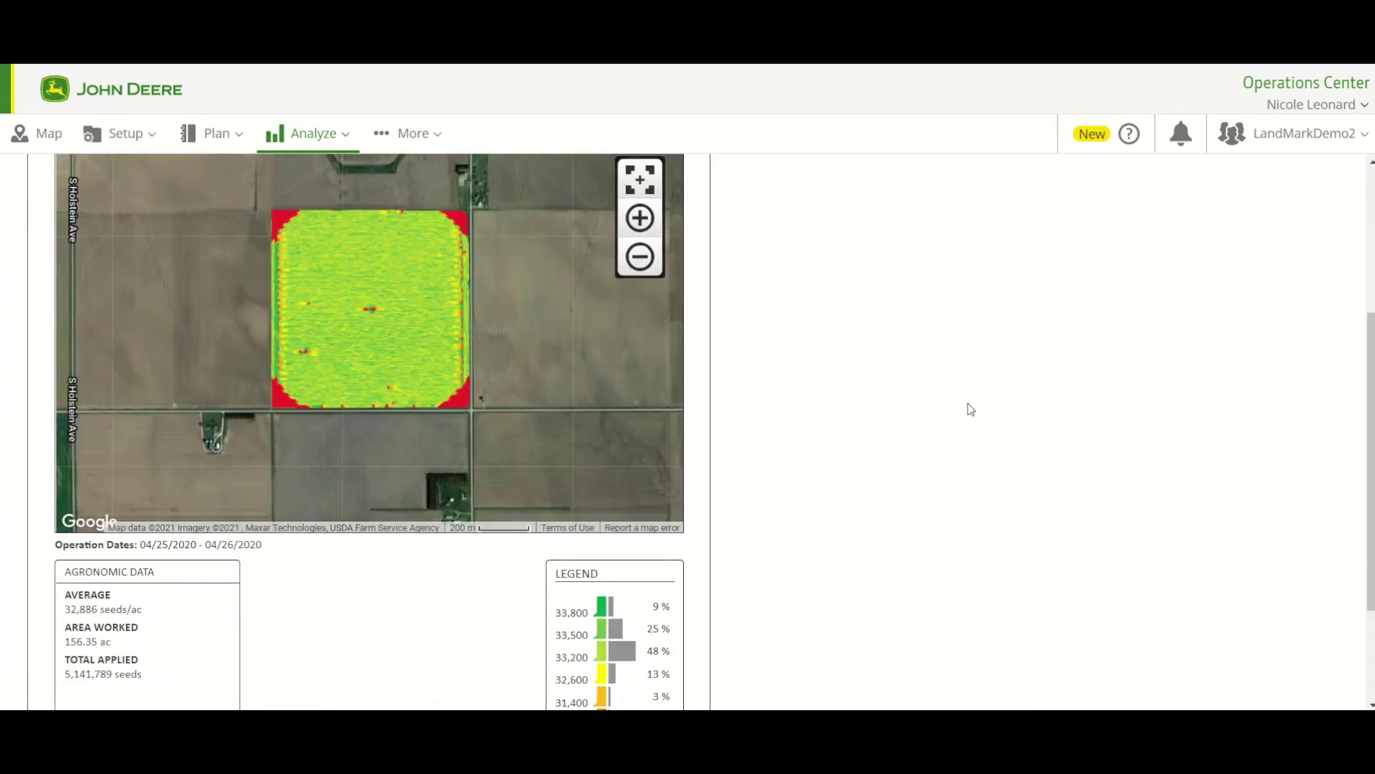
scroll(960, 405, "down", 1)
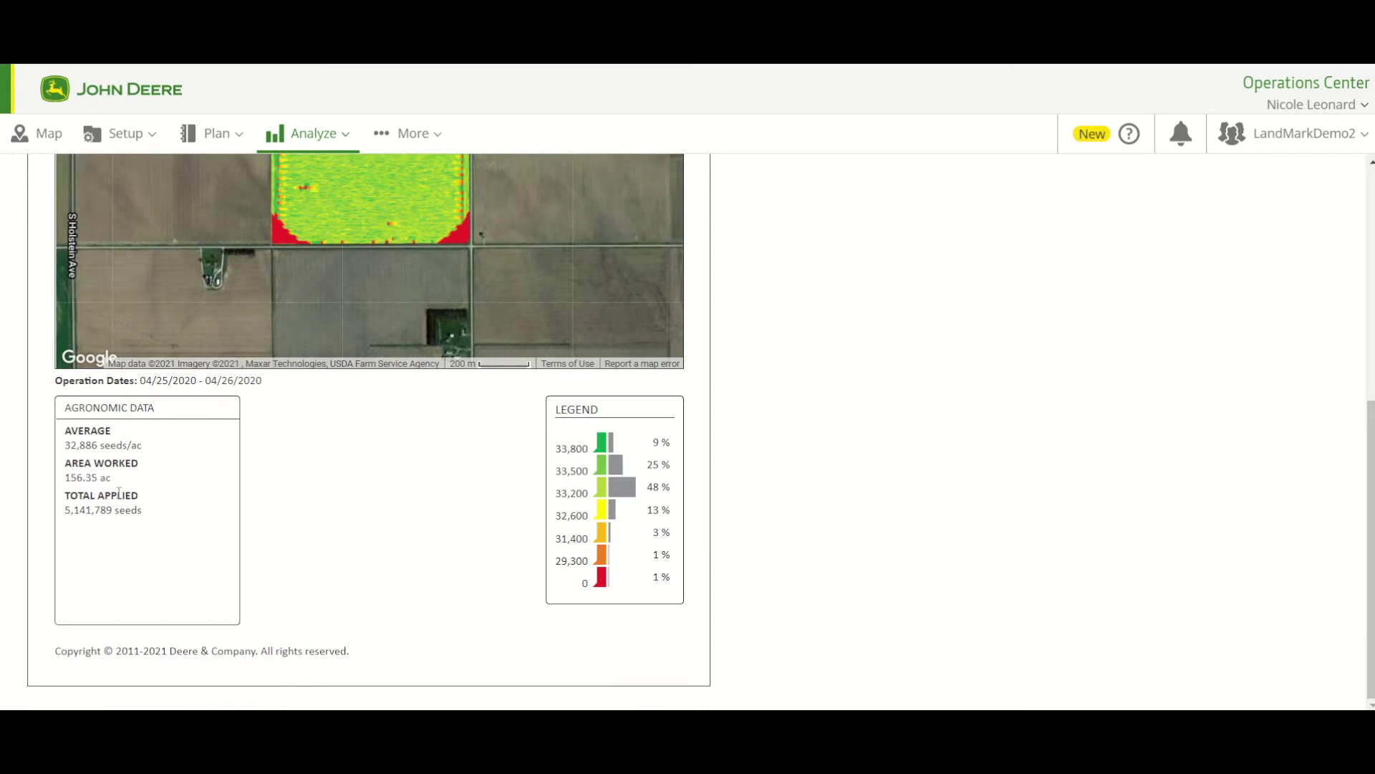
scroll(644, 612, "up", 1)
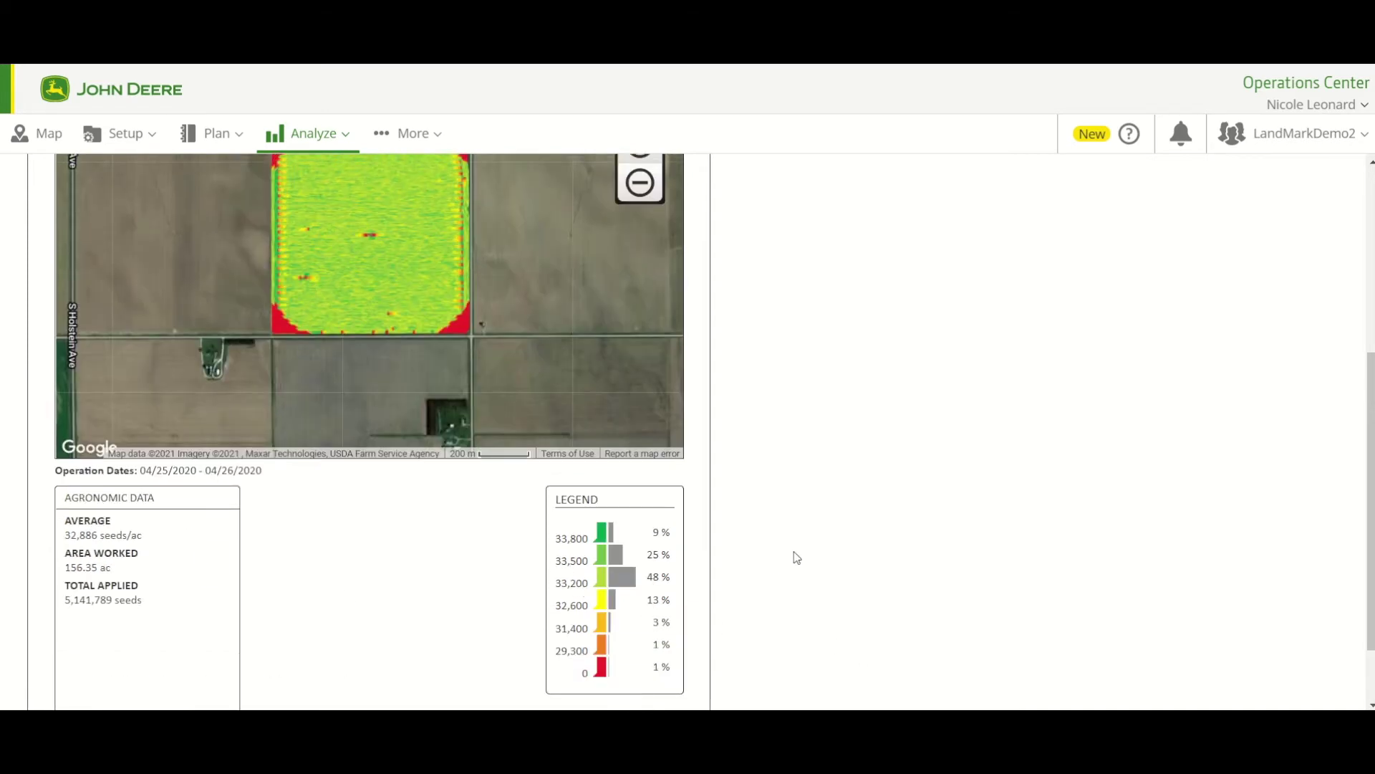
scroll(802, 555, "up", 1)
scroll(792, 507, "up", 1)
Zoom and pan the report's satellite map to enlarge and centre the field.
left_click_drag(537, 455, 631, 445)
scroll(525, 444, "up", 1)
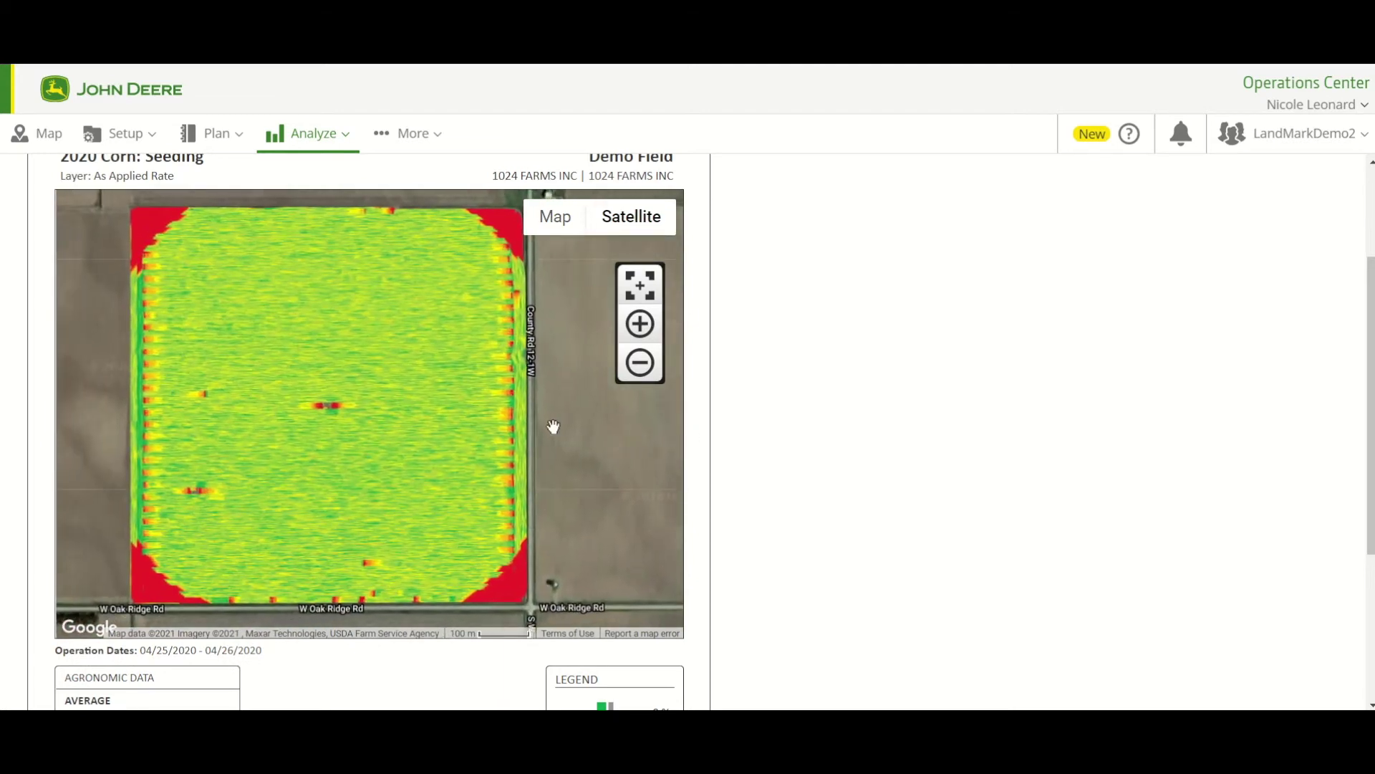
scroll(553, 426, "up", 1)
scroll(191, 497, "up", 2)
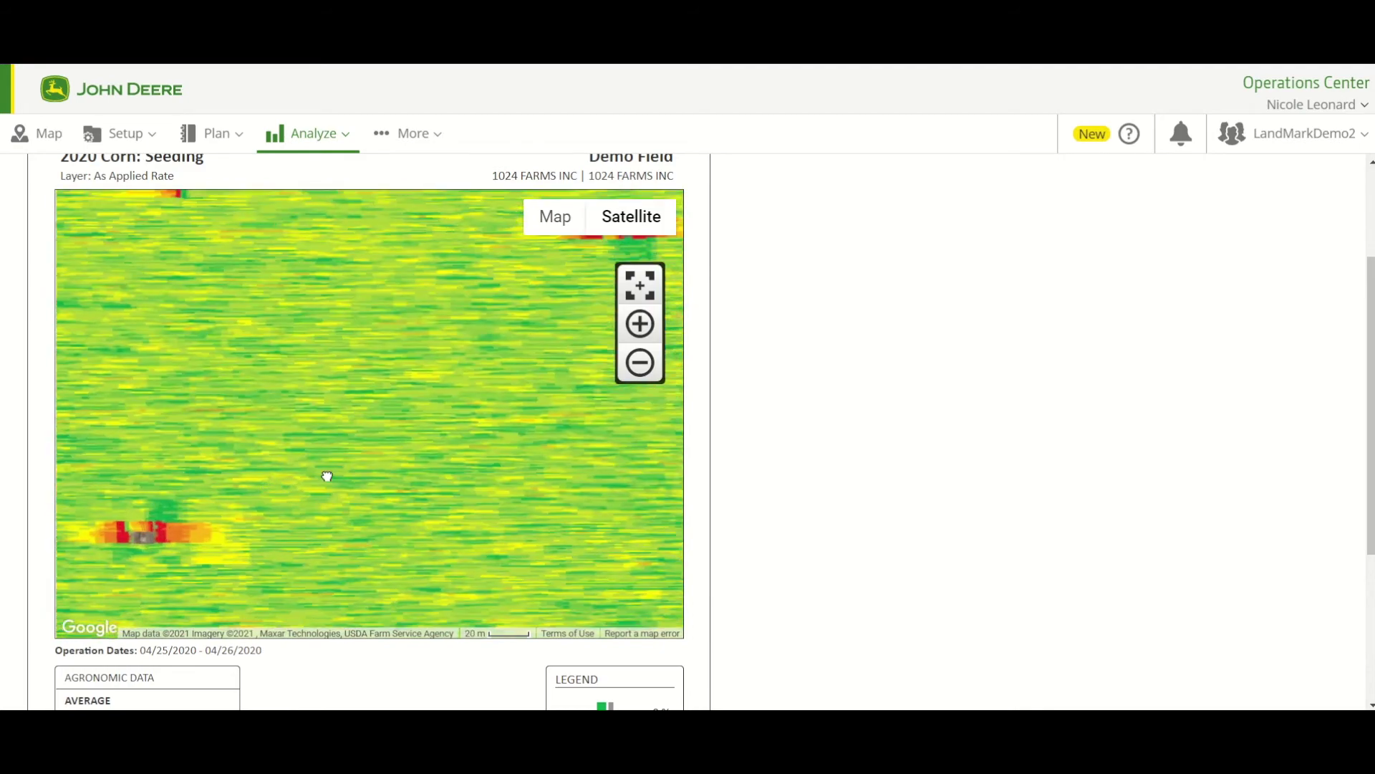
scroll(583, 384, "down", 1)
scroll(440, 423, "down", 1)
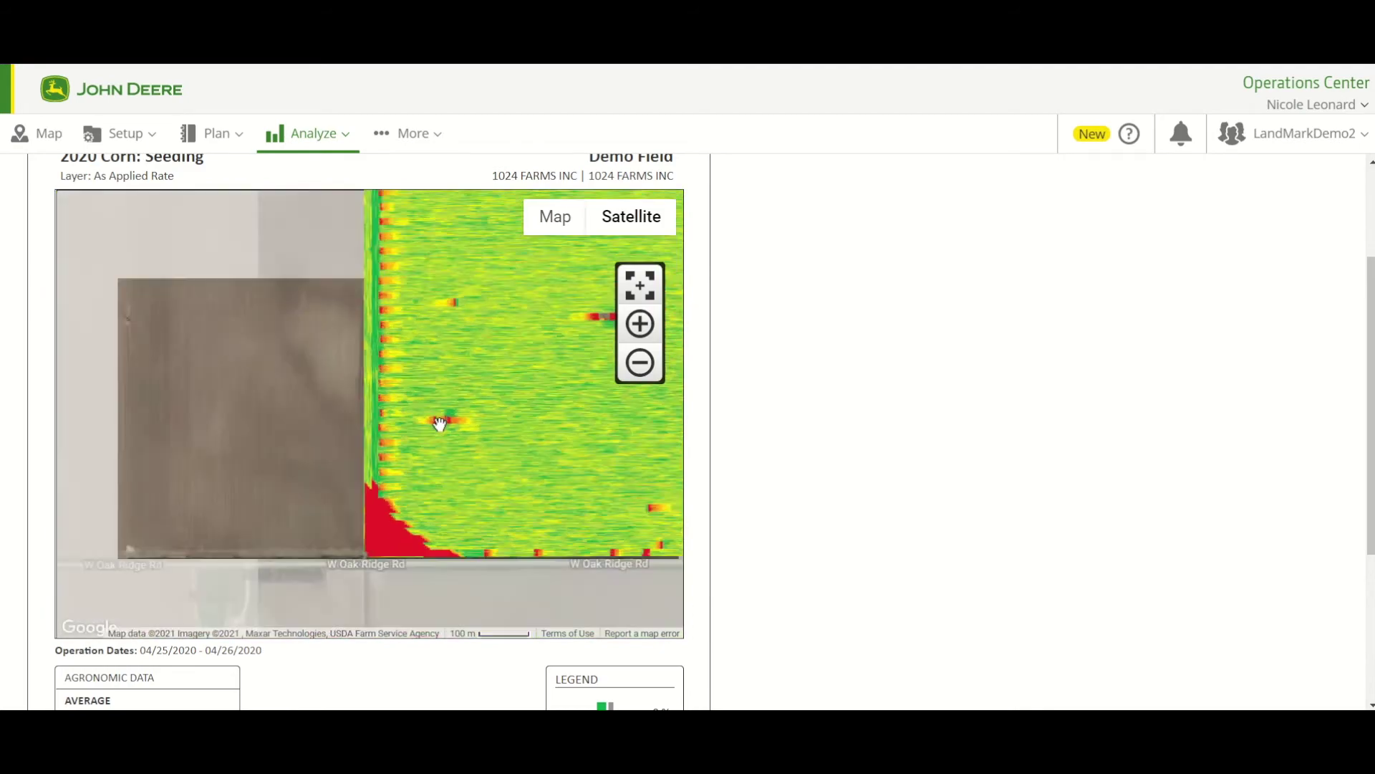
scroll(440, 422, "down", 1)
mouse_move(500, 377)
left_mouse_down()
mouse_move(432, 375)
mouse_move(442, 418)
mouse_move(479, 384)
left_mouse_up()
scroll(442, 417, "up", 1)
scroll(1025, 475, "up", 3)
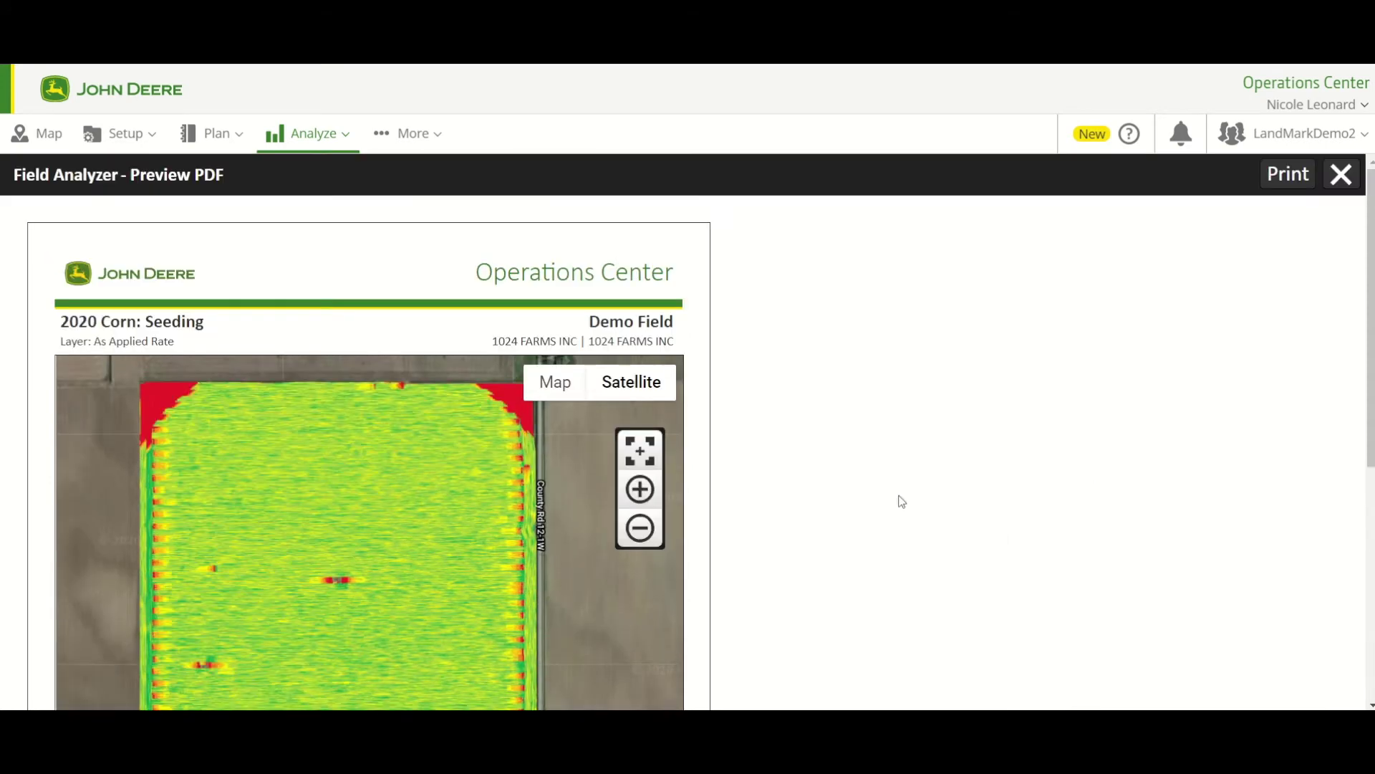
Open the print dialog, cancel without printing, and close the PDF preview.
left_click(1288, 174)
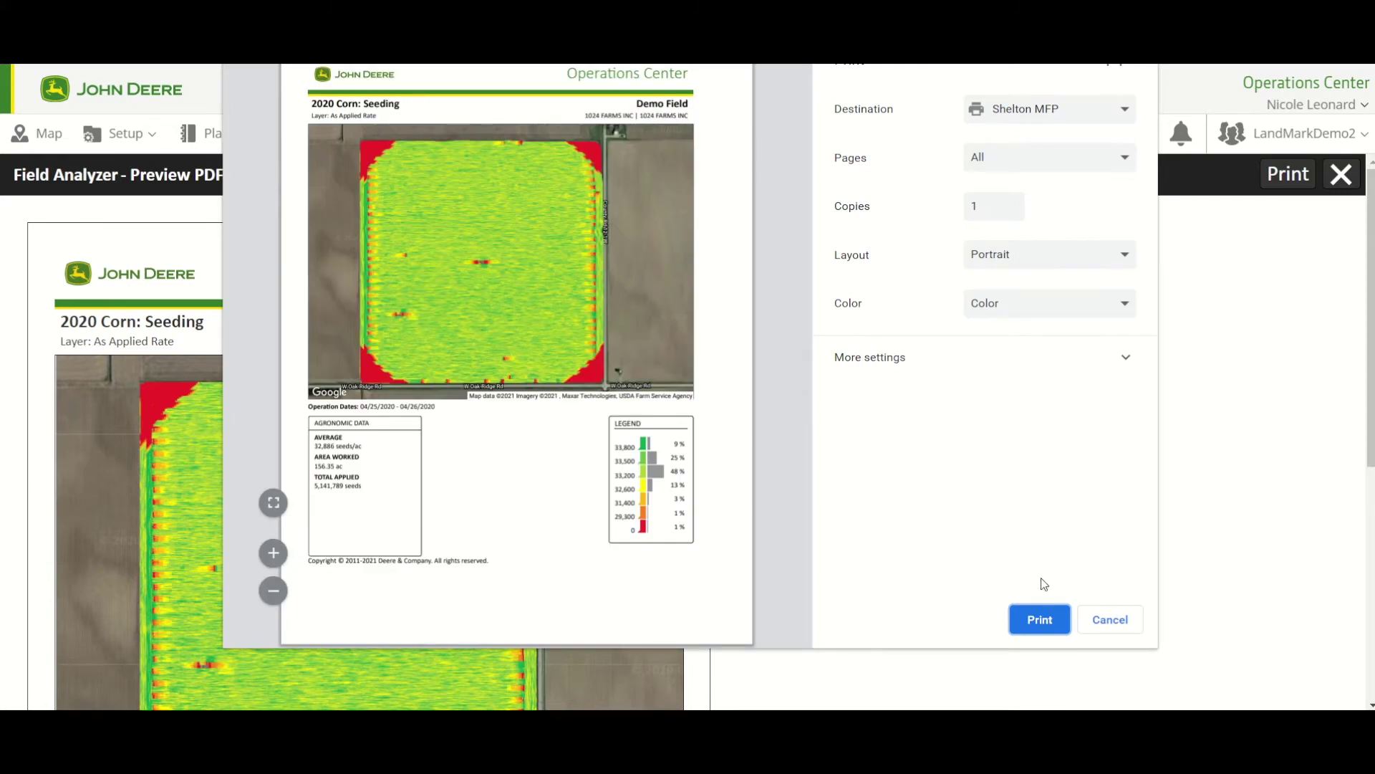
left_click(1111, 620)
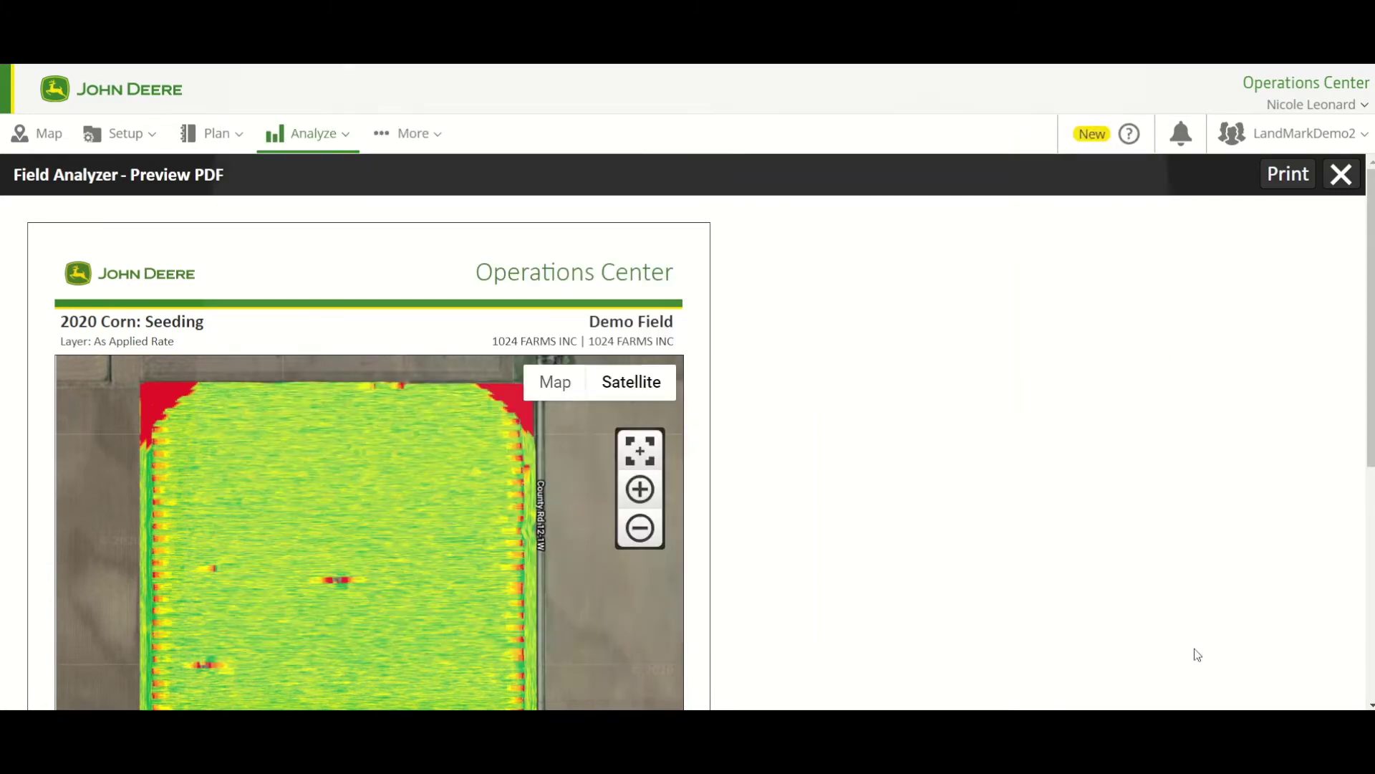
left_click(1342, 175)
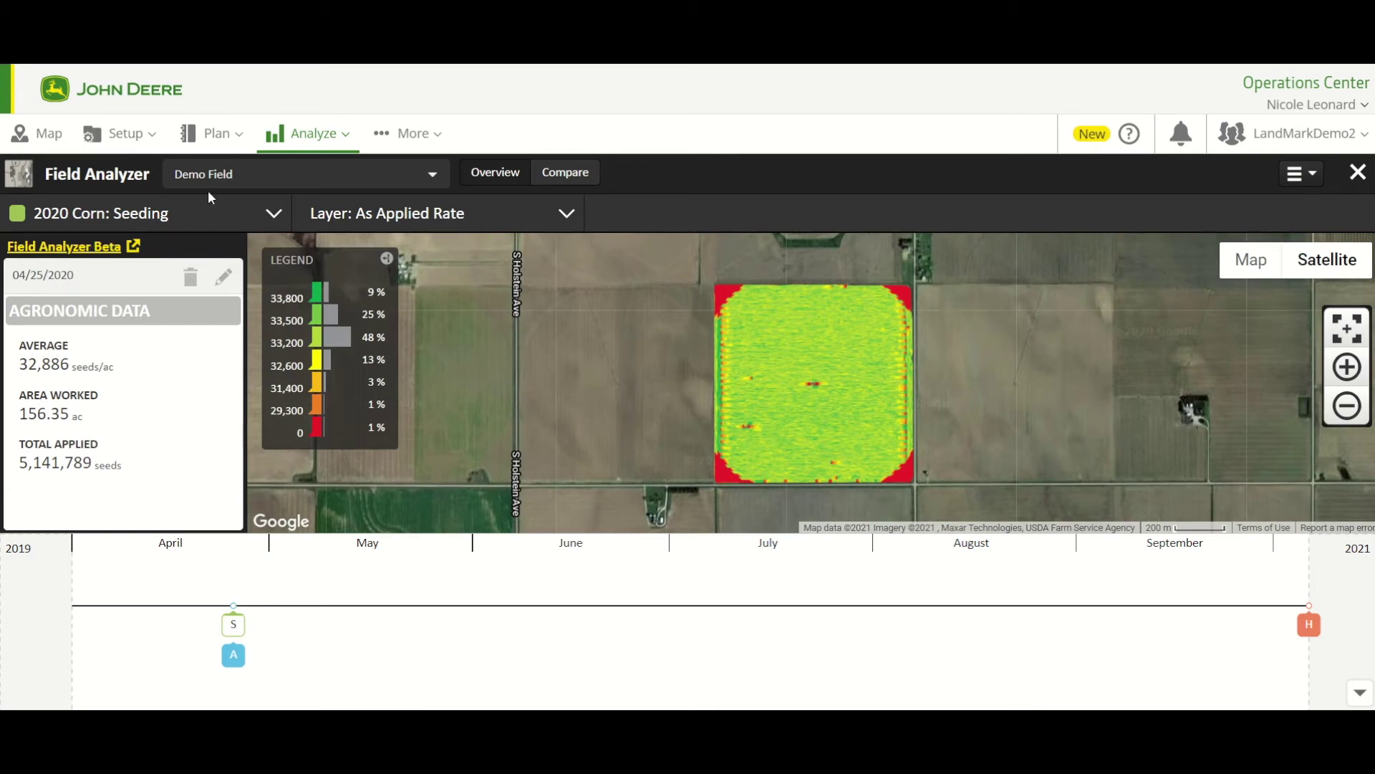
Reopen Field Analyzer from Analyze and continue into the Field Analyzer Beta version.
left_click(315, 135)
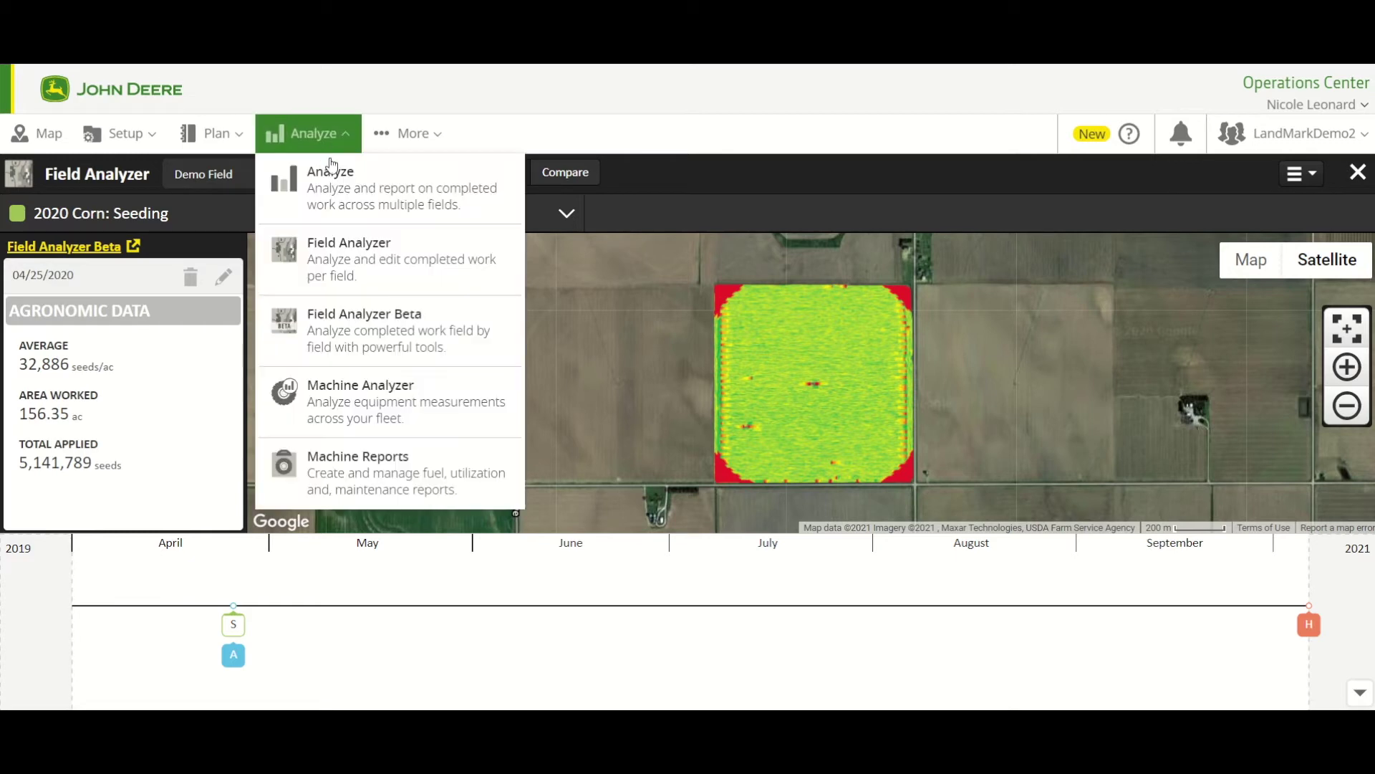
left_click(368, 236)
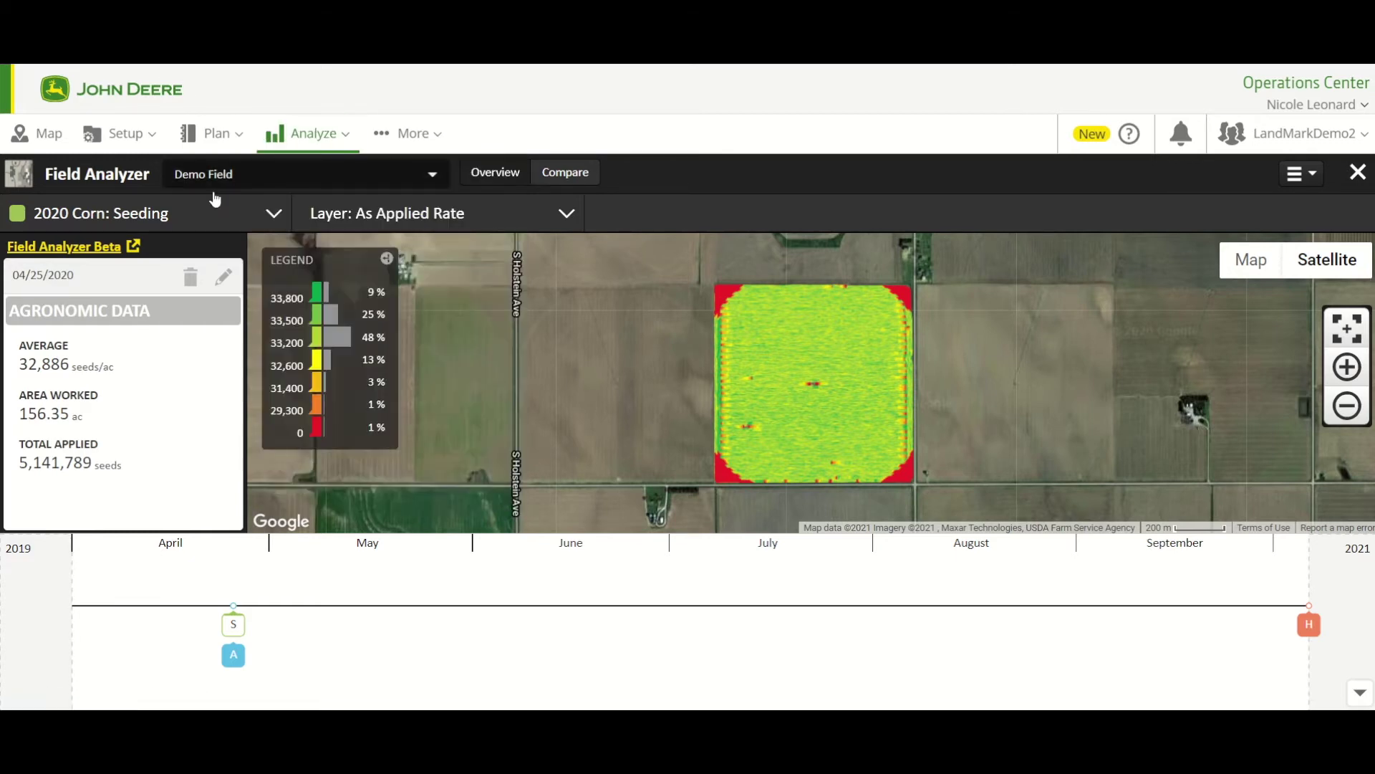
left_click(87, 248)
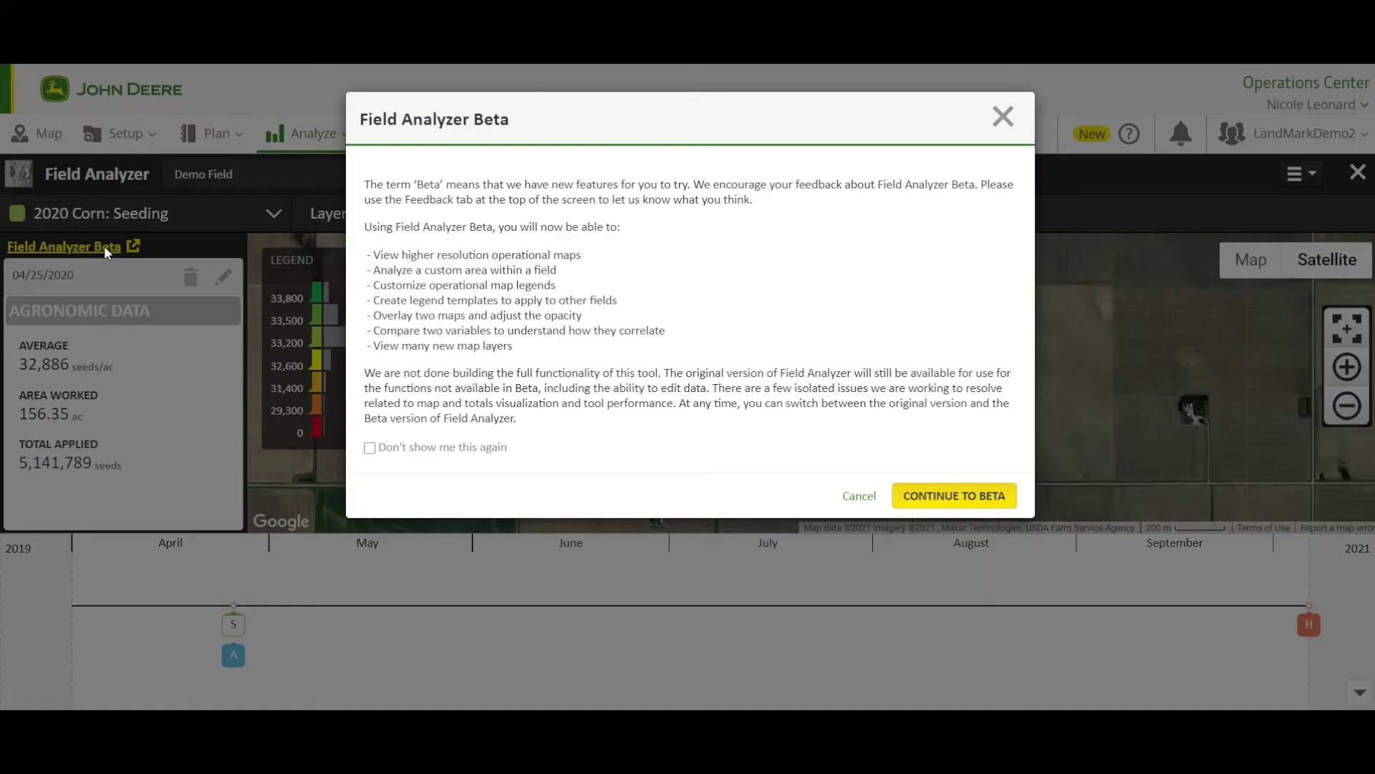
left_click(947, 495)
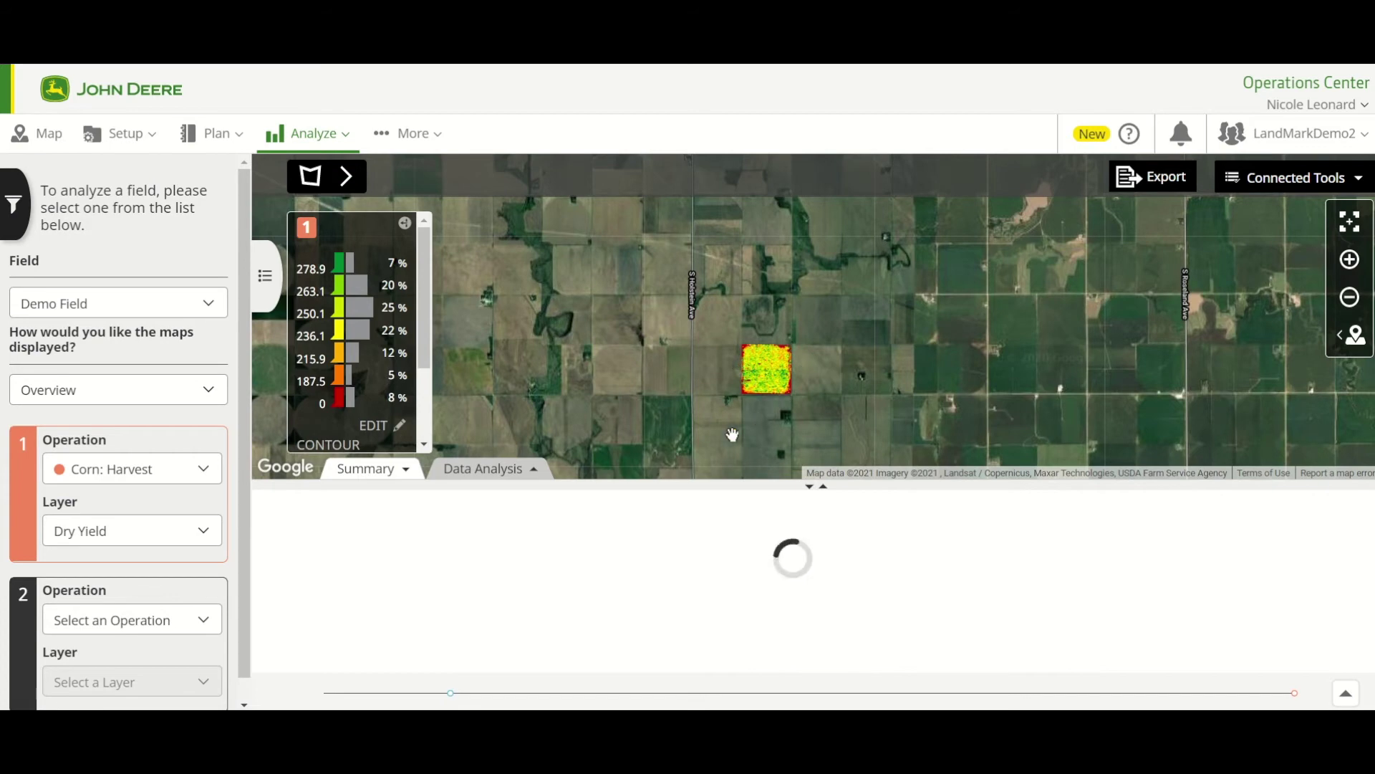
Set Operation 1 to Corn: Seeding, preview Elevation, then return to the As Applied Rate layer.
left_click(157, 467)
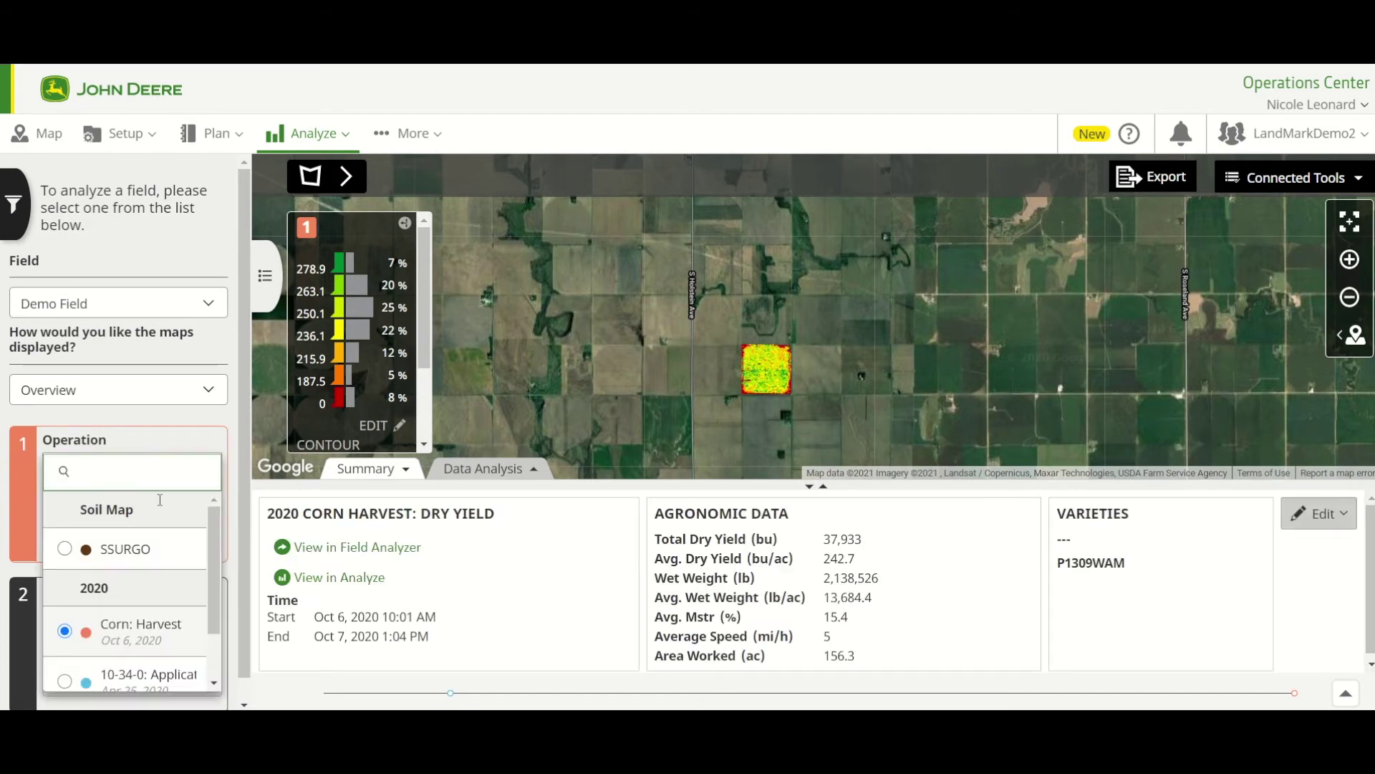
scroll(165, 548, "down", 1)
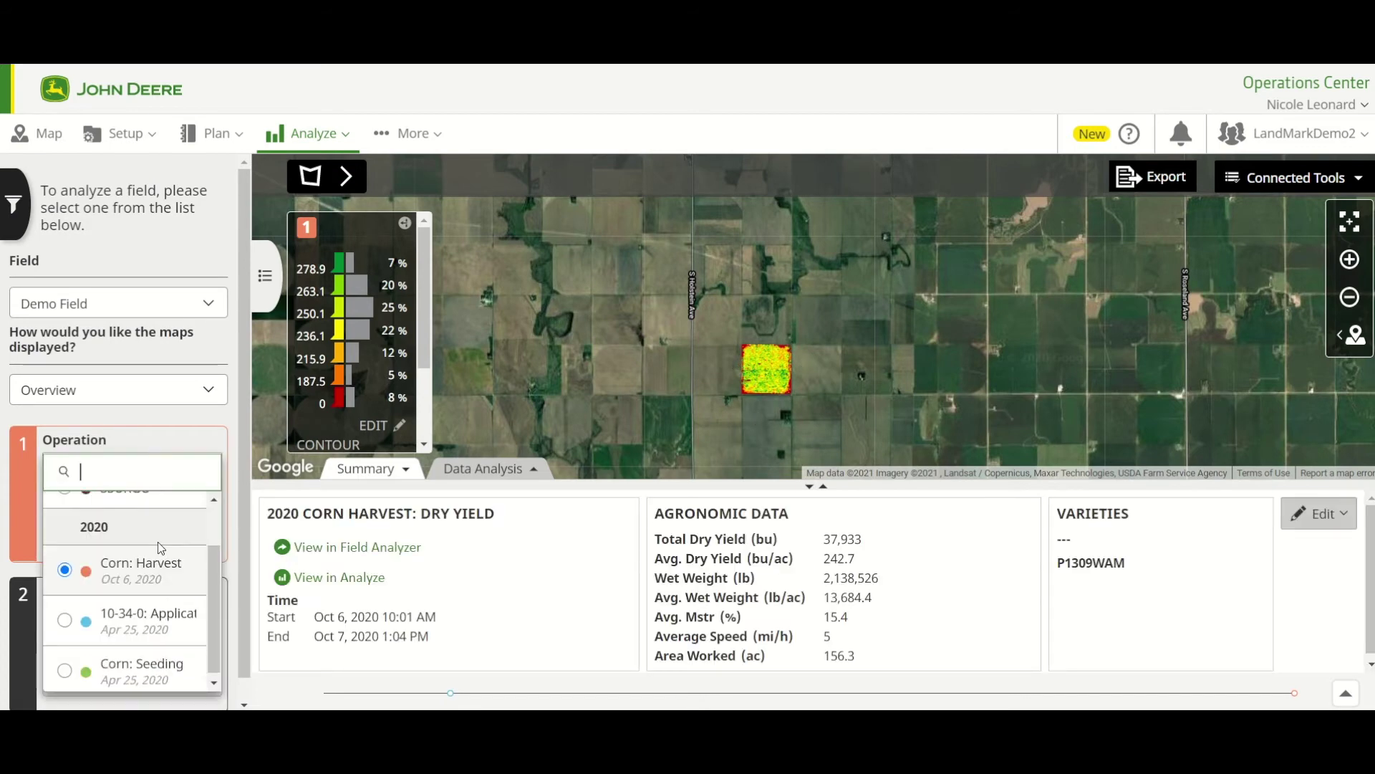
left_click(131, 659)
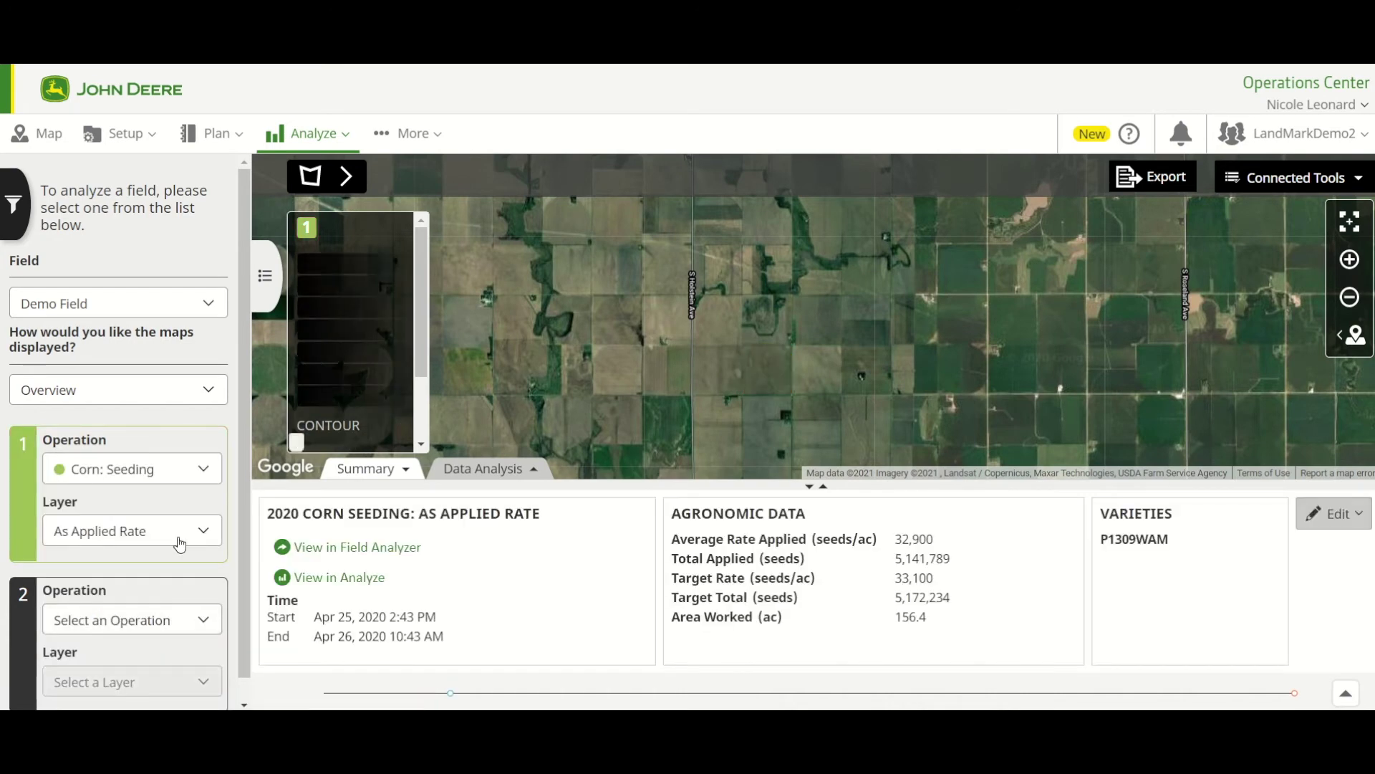
left_click(176, 539)
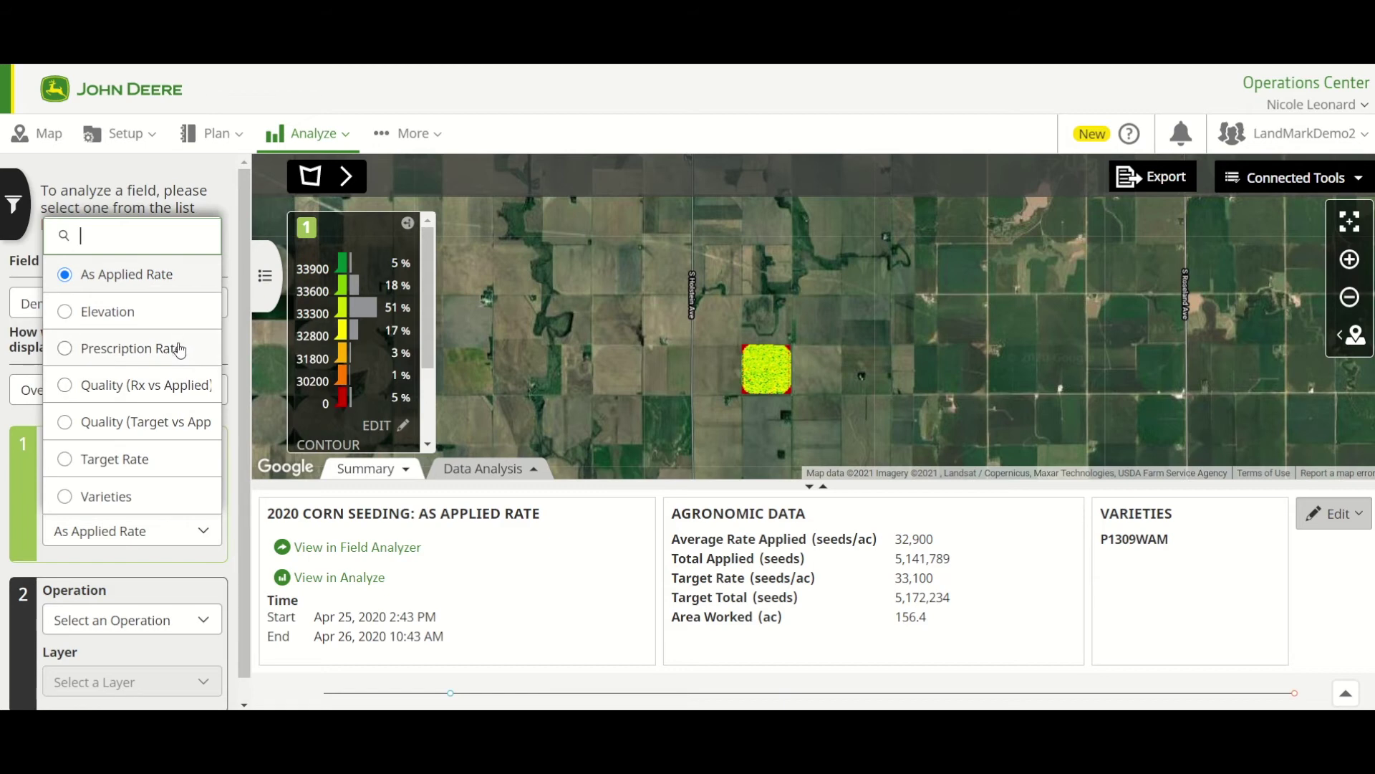
left_click(152, 314)
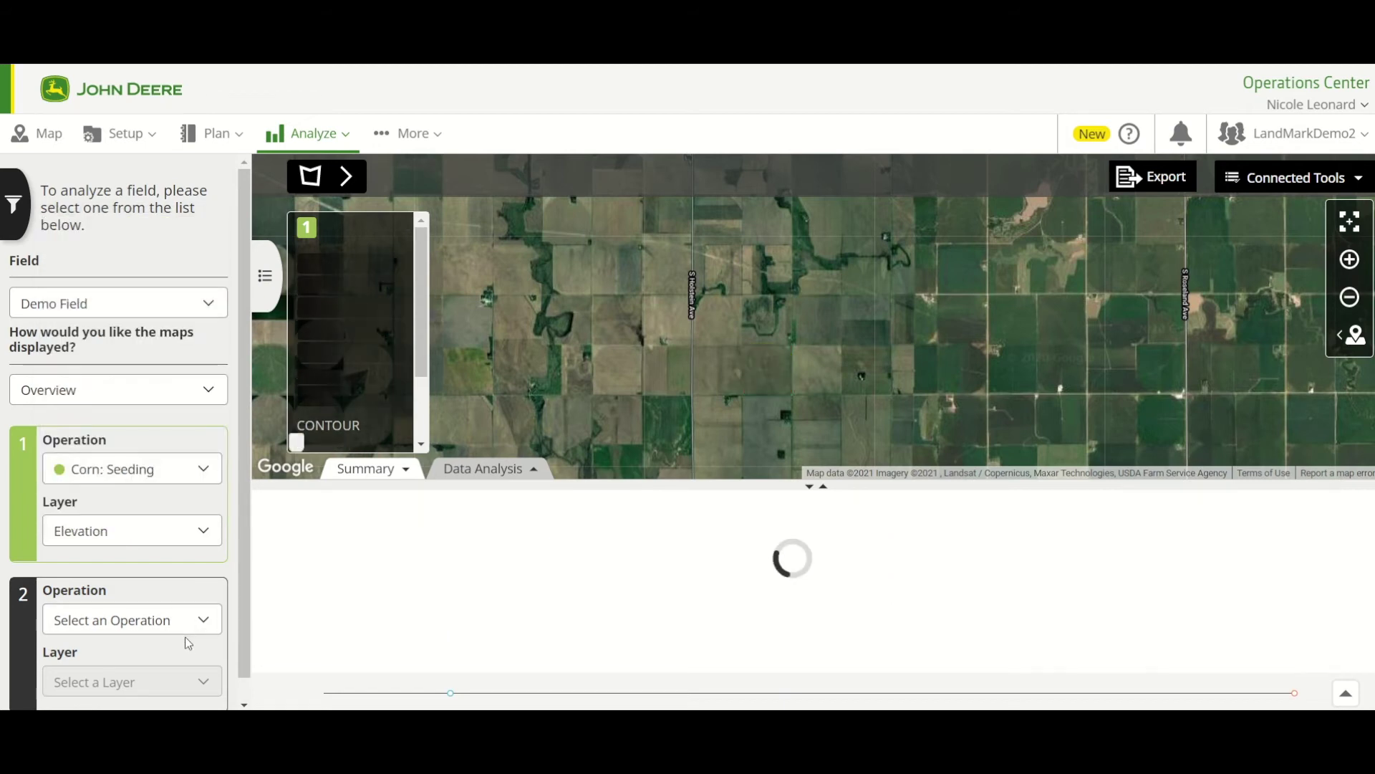
left_click(158, 536)
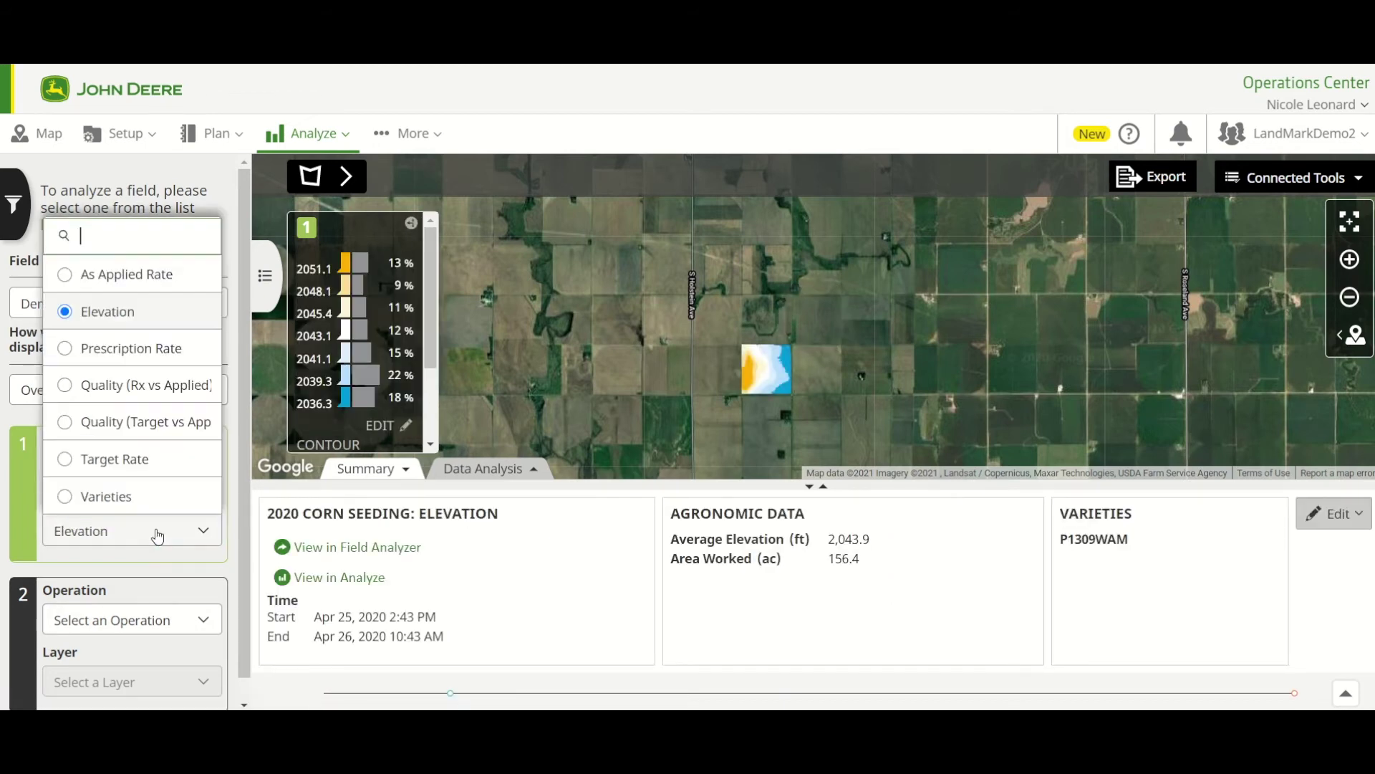
left_click(167, 285)
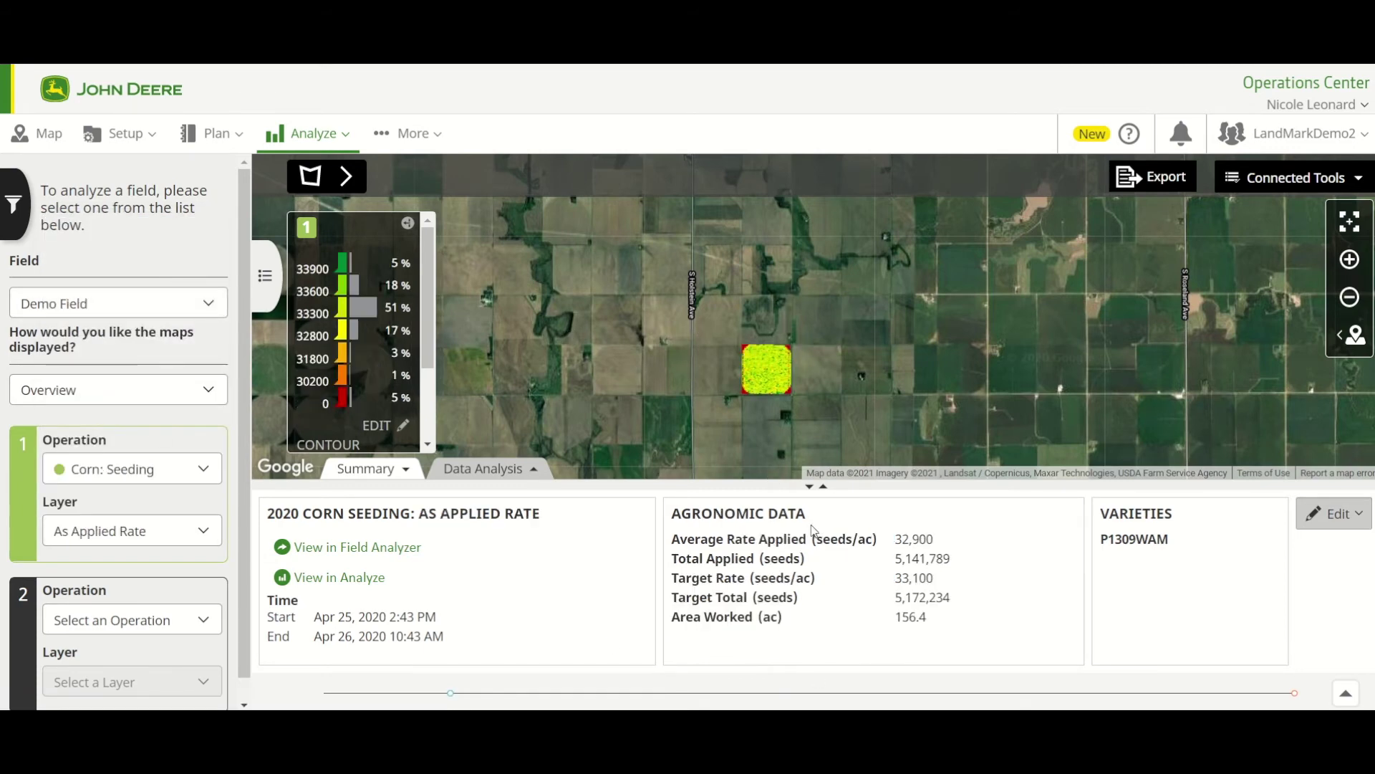
Export the seeding rate map and review Demo Field Seeding 2020_04_25.pdf.
left_click(1158, 185)
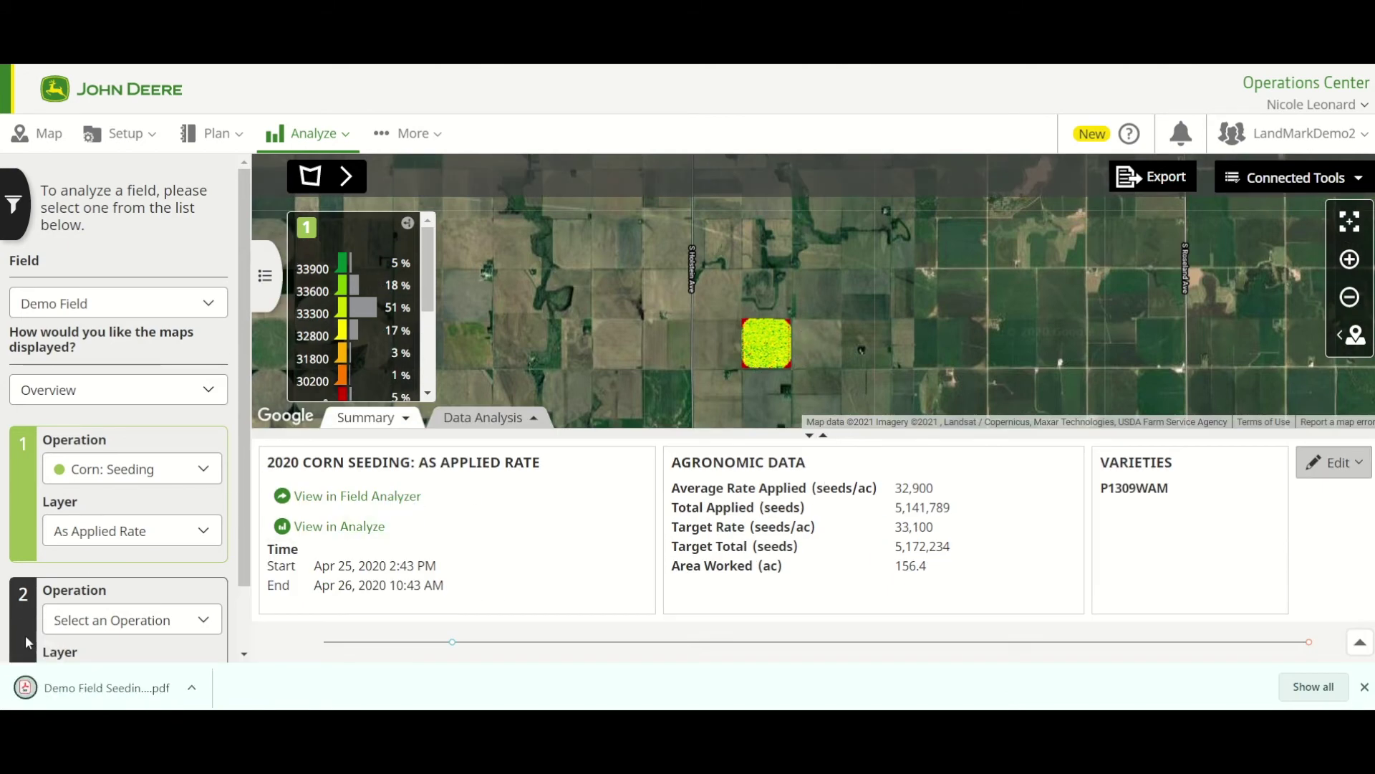
left_click(87, 688)
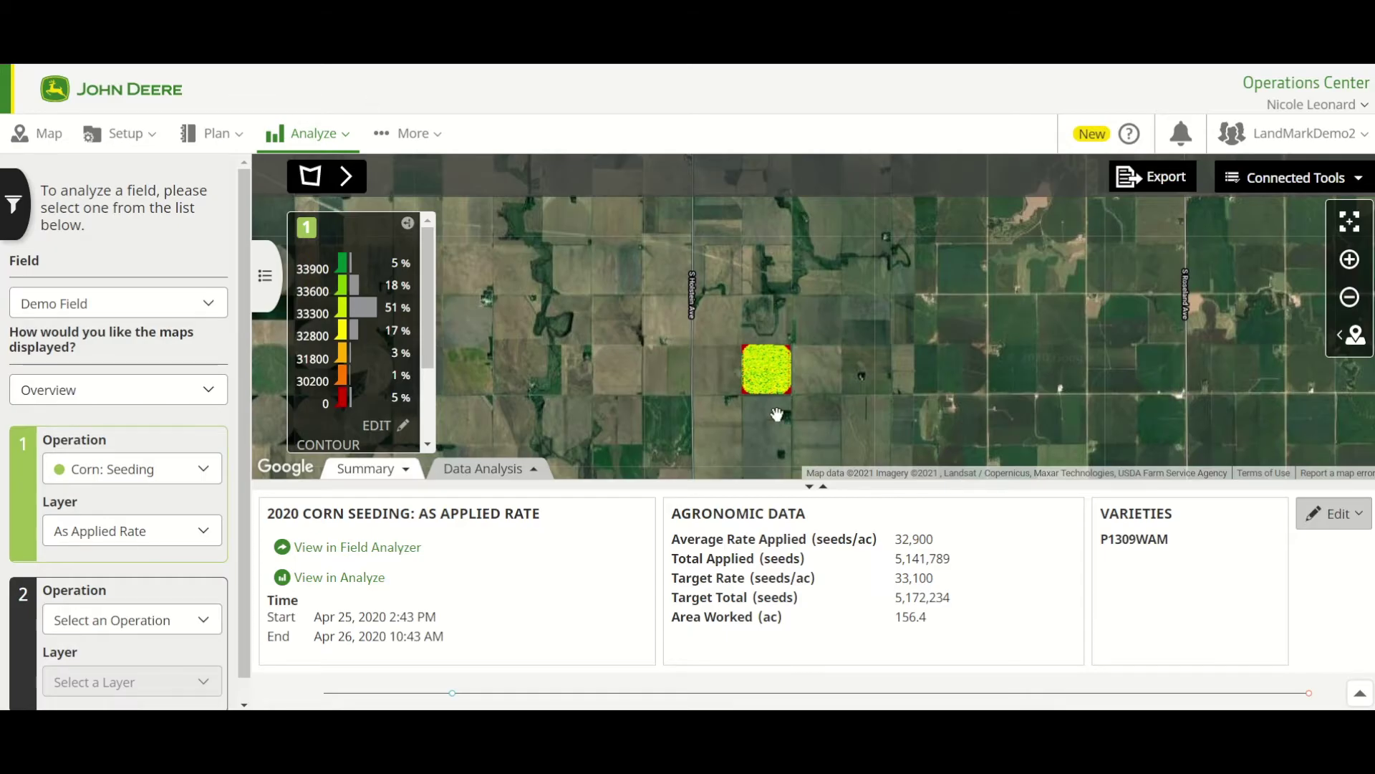
scroll(777, 414, "up", 1)
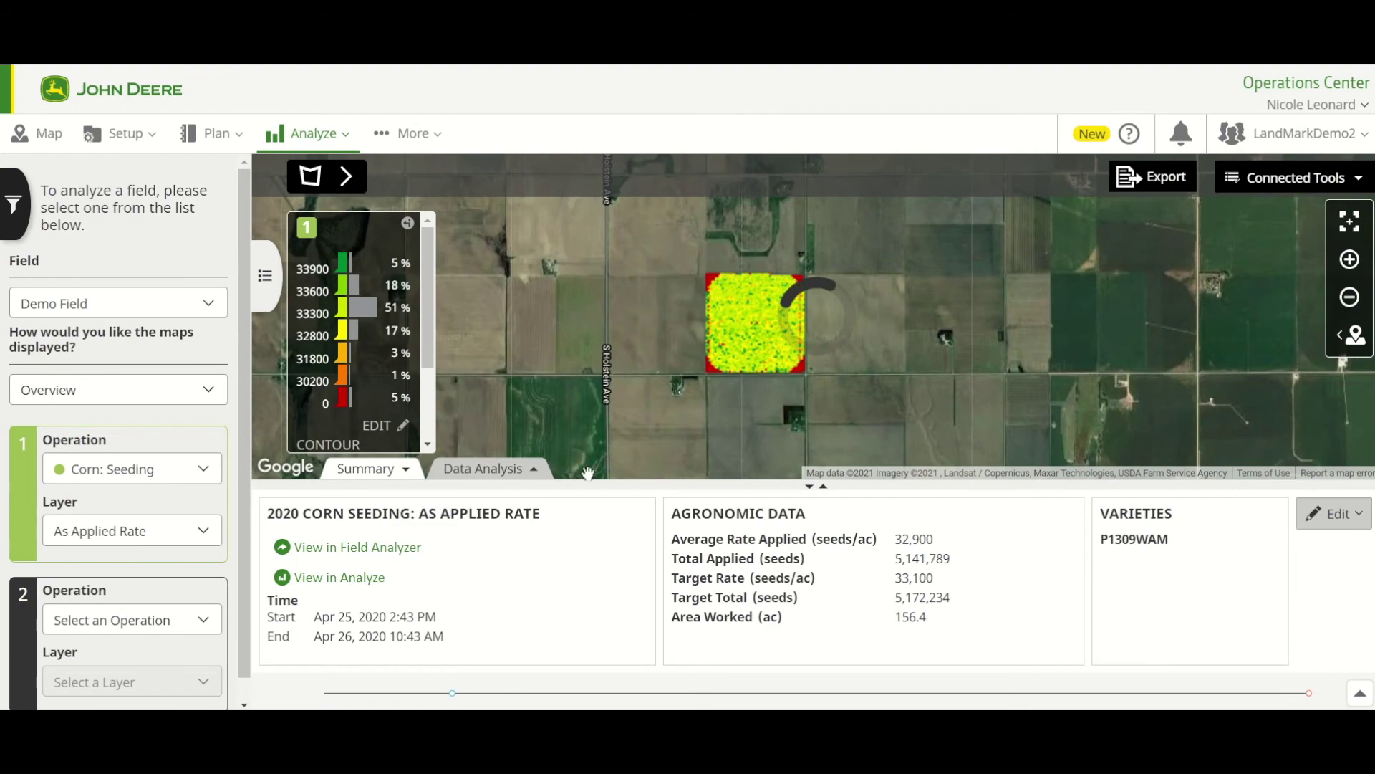
Hide the Summary panel, zoom and centre on Demo Field, then export and open the second PDF.
left_click(400, 472)
scroll(791, 449, "up", 1)
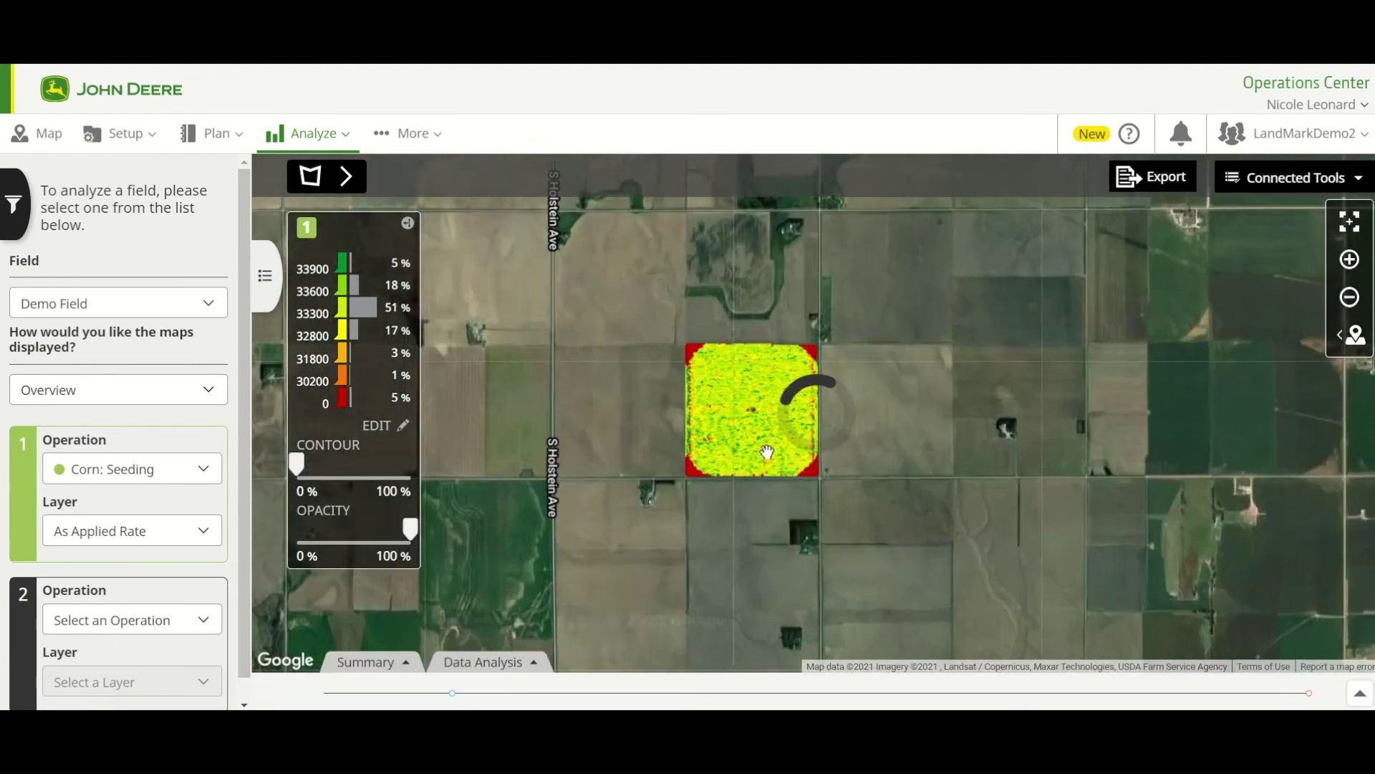
scroll(869, 450, "down", 1)
scroll(863, 451, "up", 1)
scroll(819, 434, "up", 1)
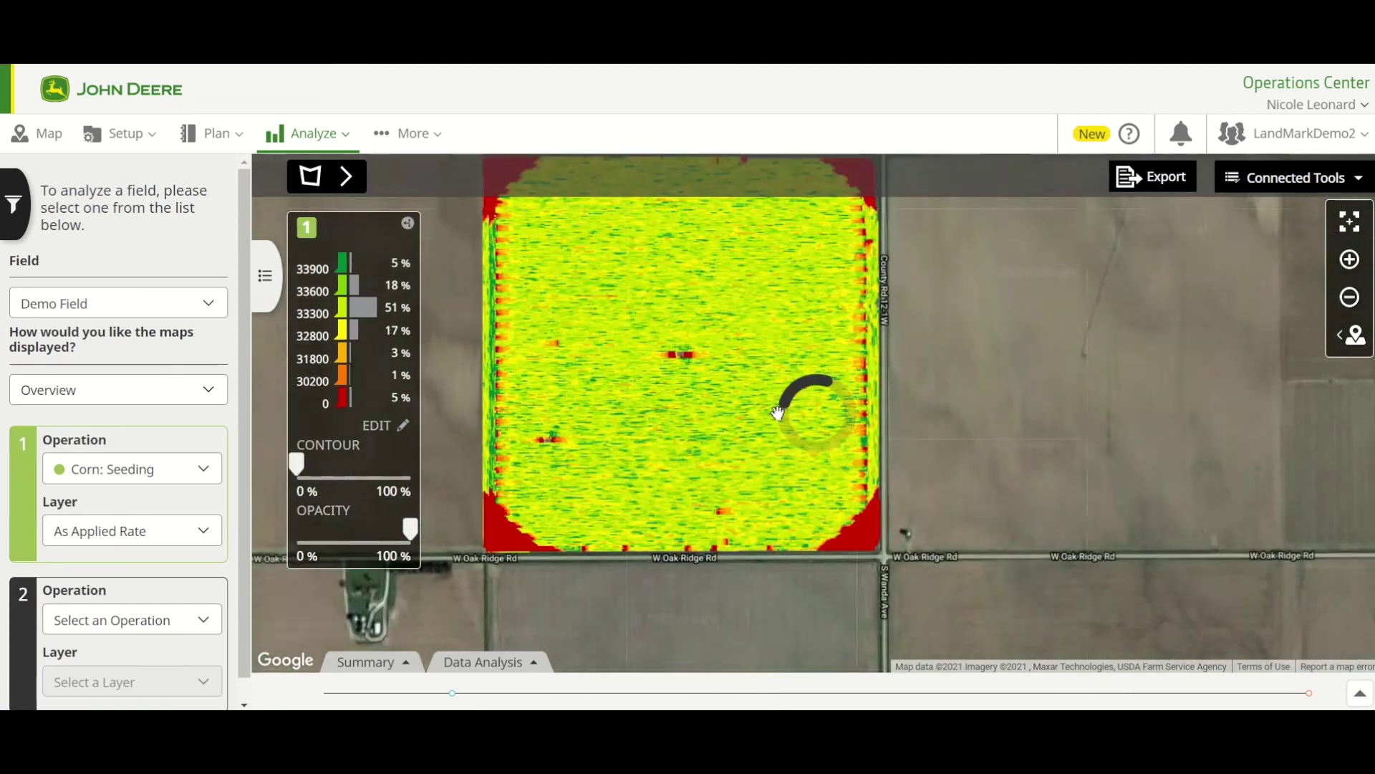
left_click_drag(827, 471, 868, 518)
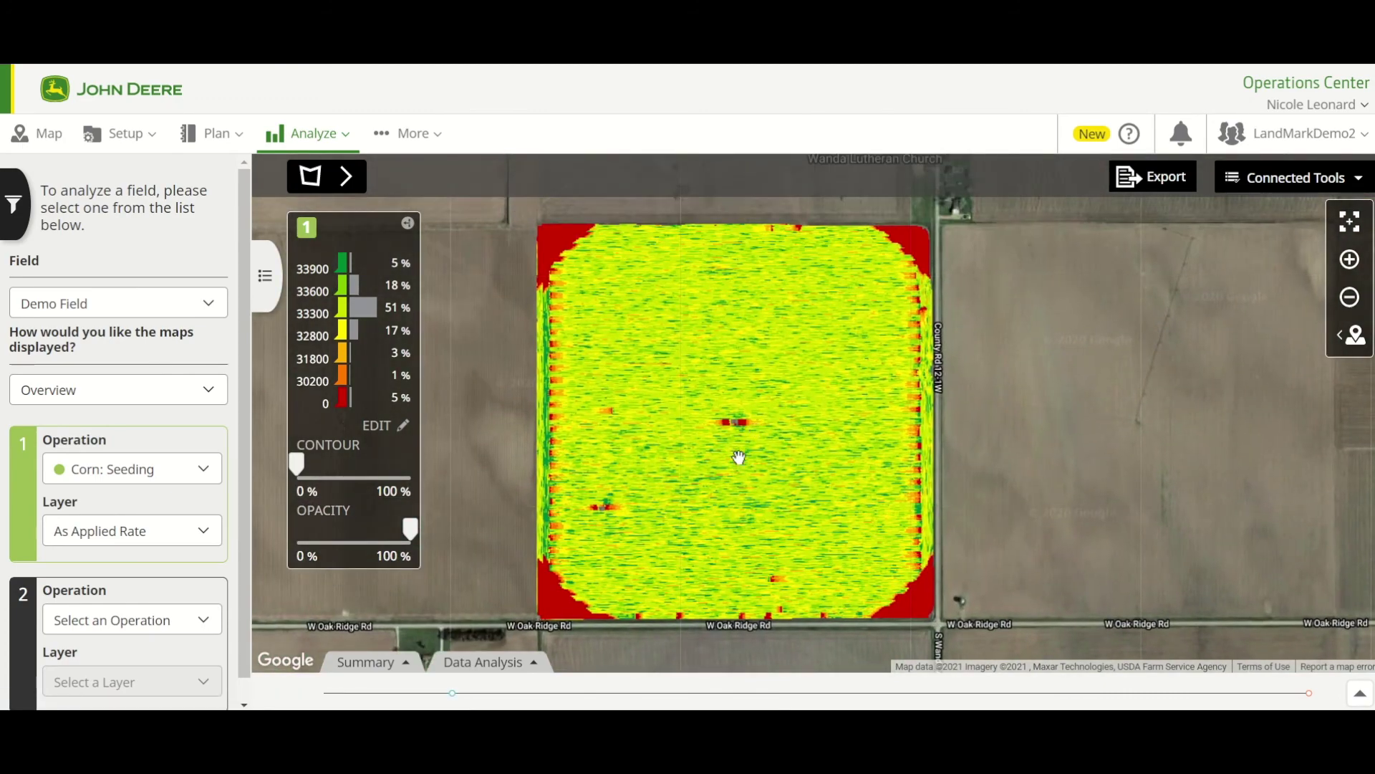
left_click(1160, 185)
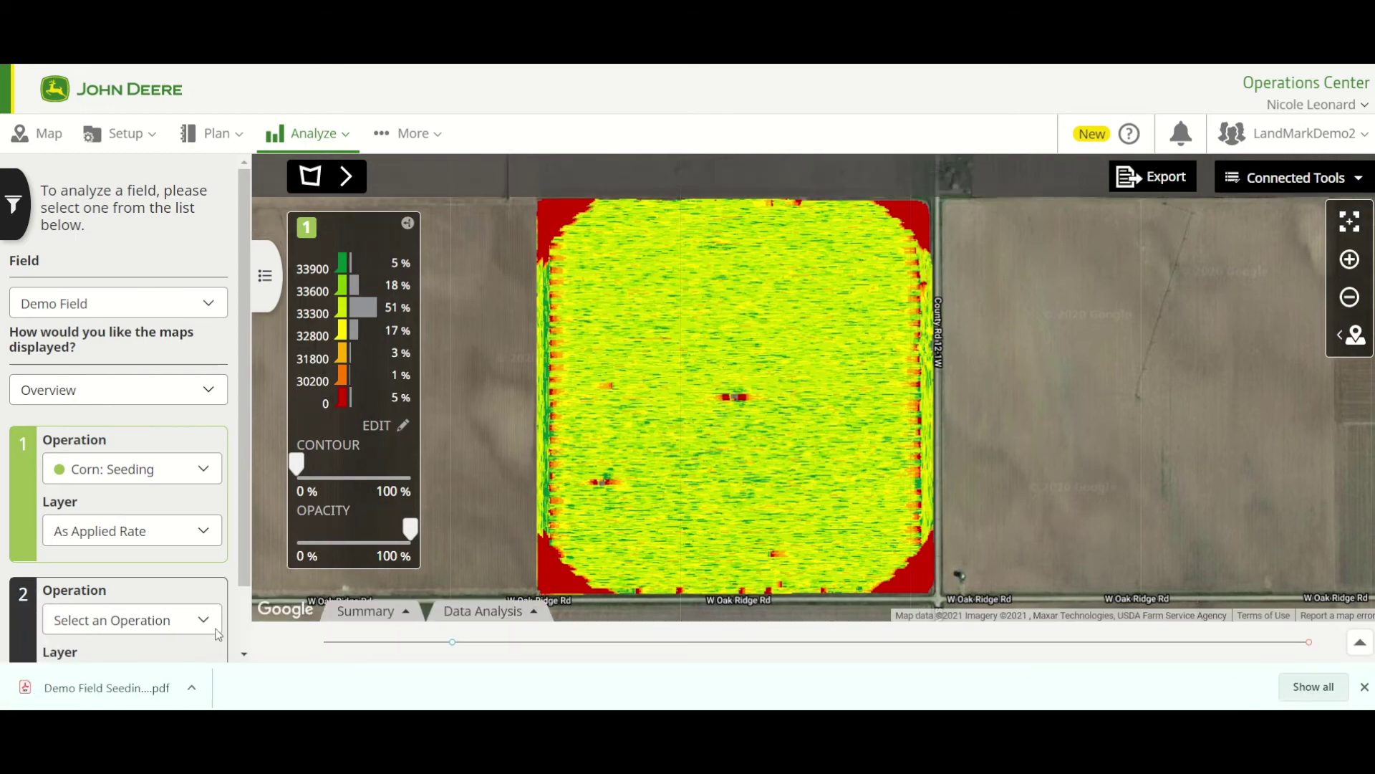
left_click(77, 698)
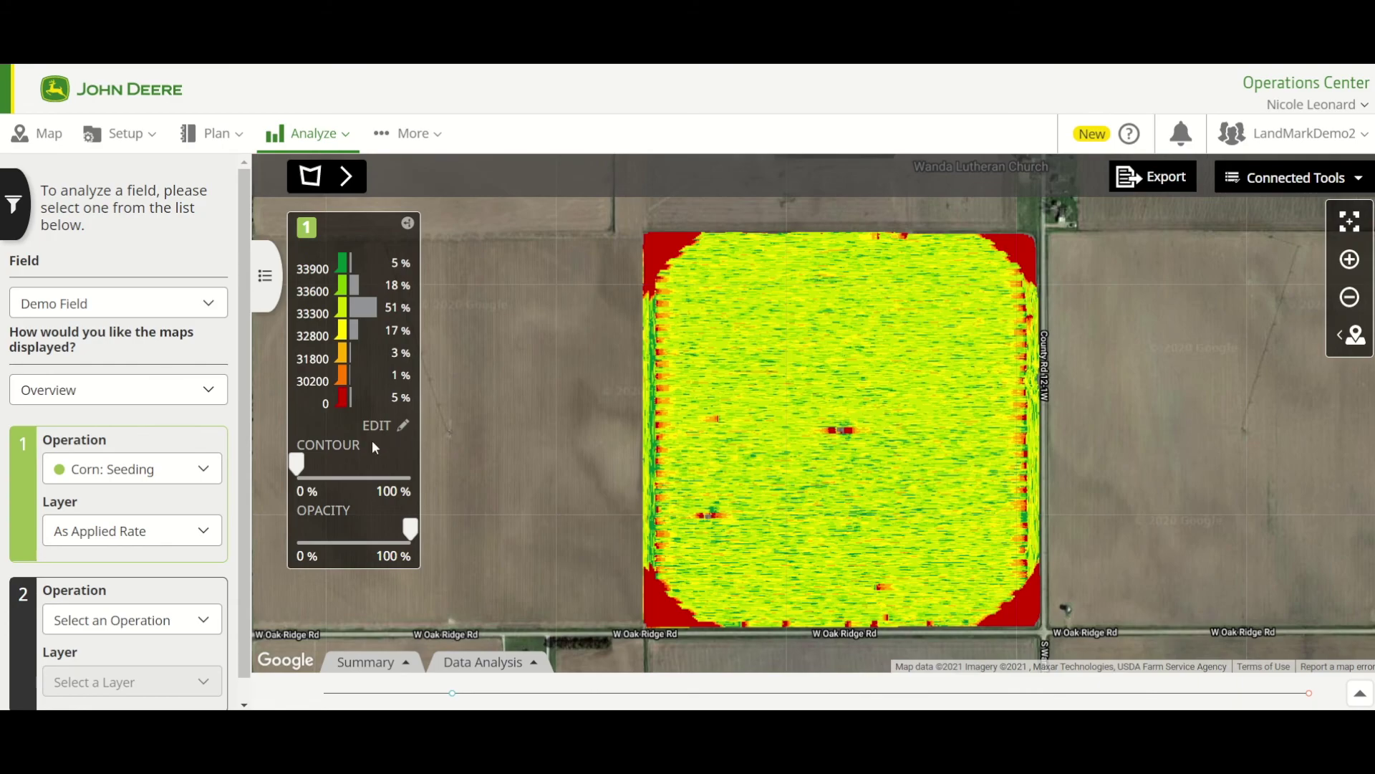
Save the seeding legend with breakpoints 33900 to 30200 unchanged, then export the map again.
left_click(402, 428)
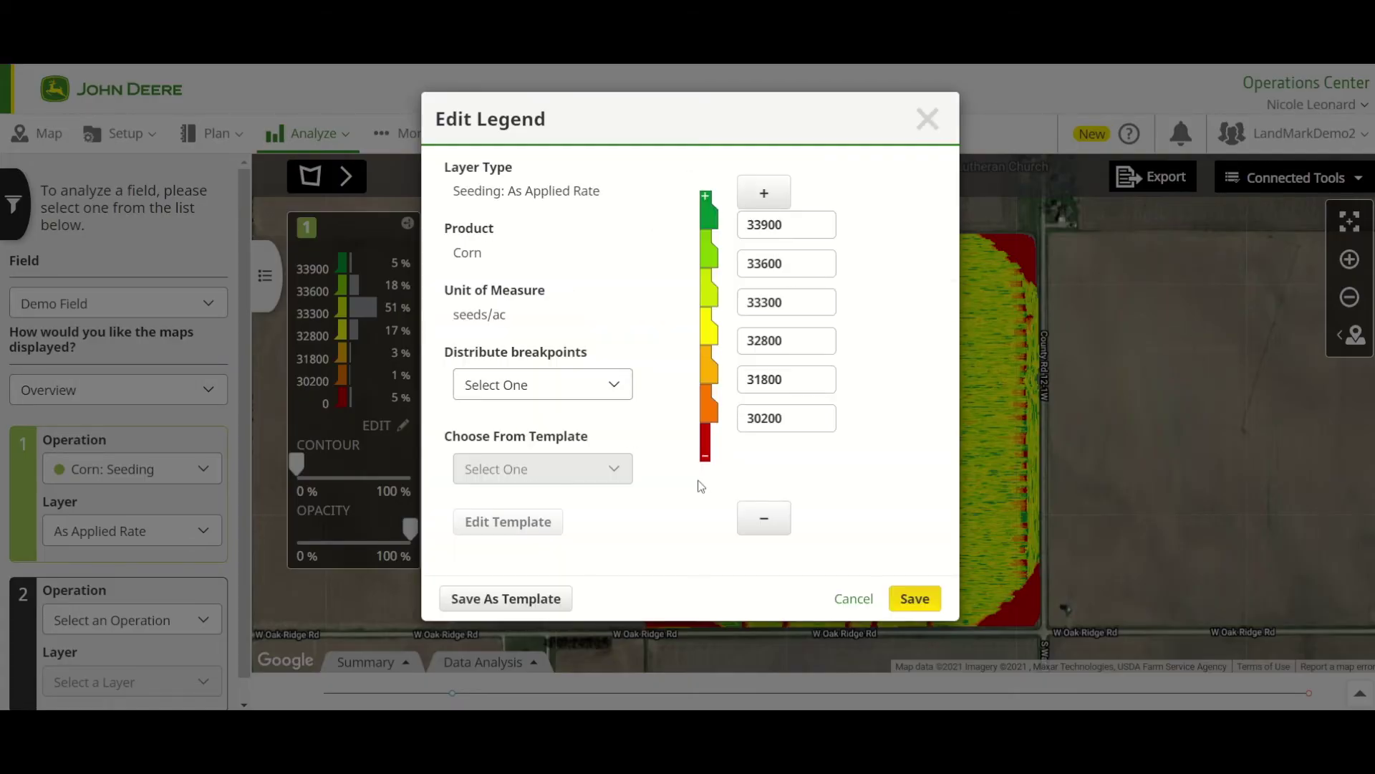
left_click(614, 384)
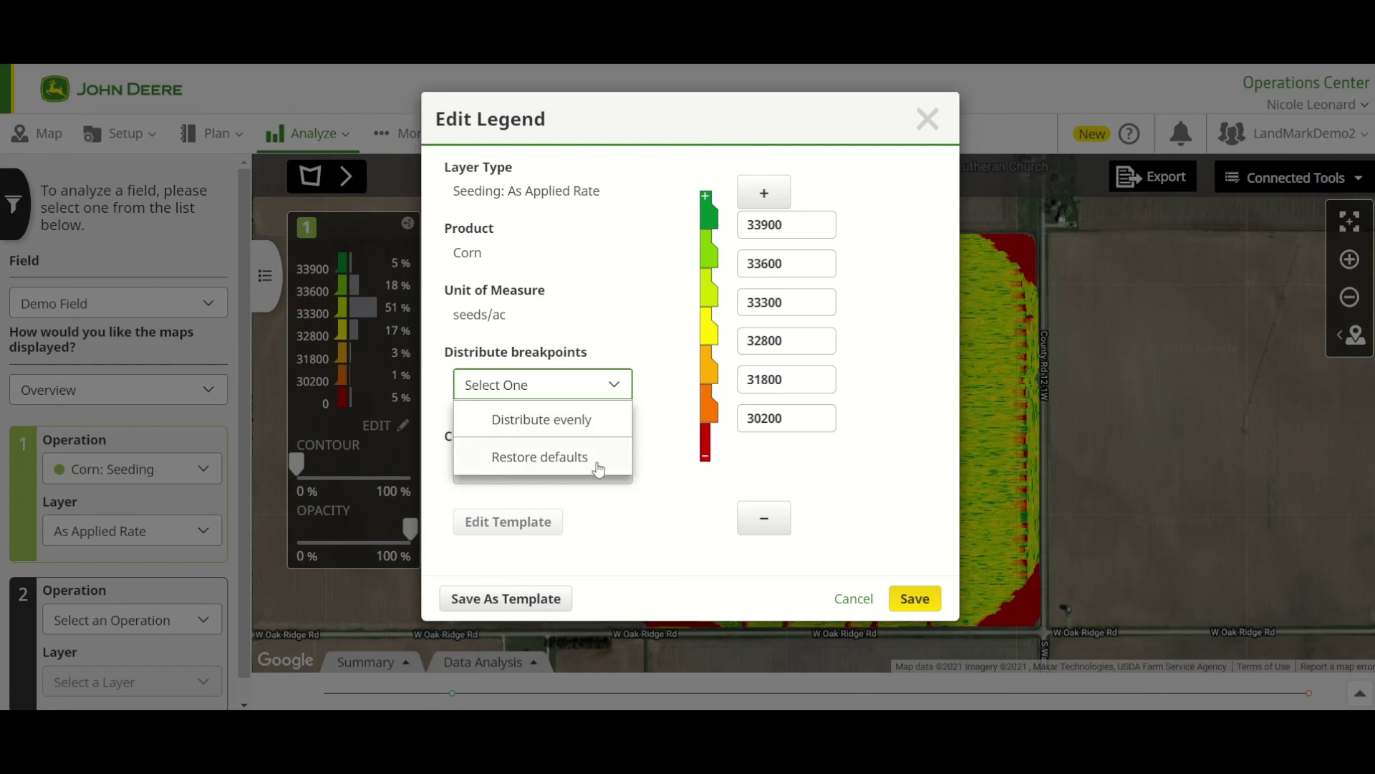
left_click(670, 426)
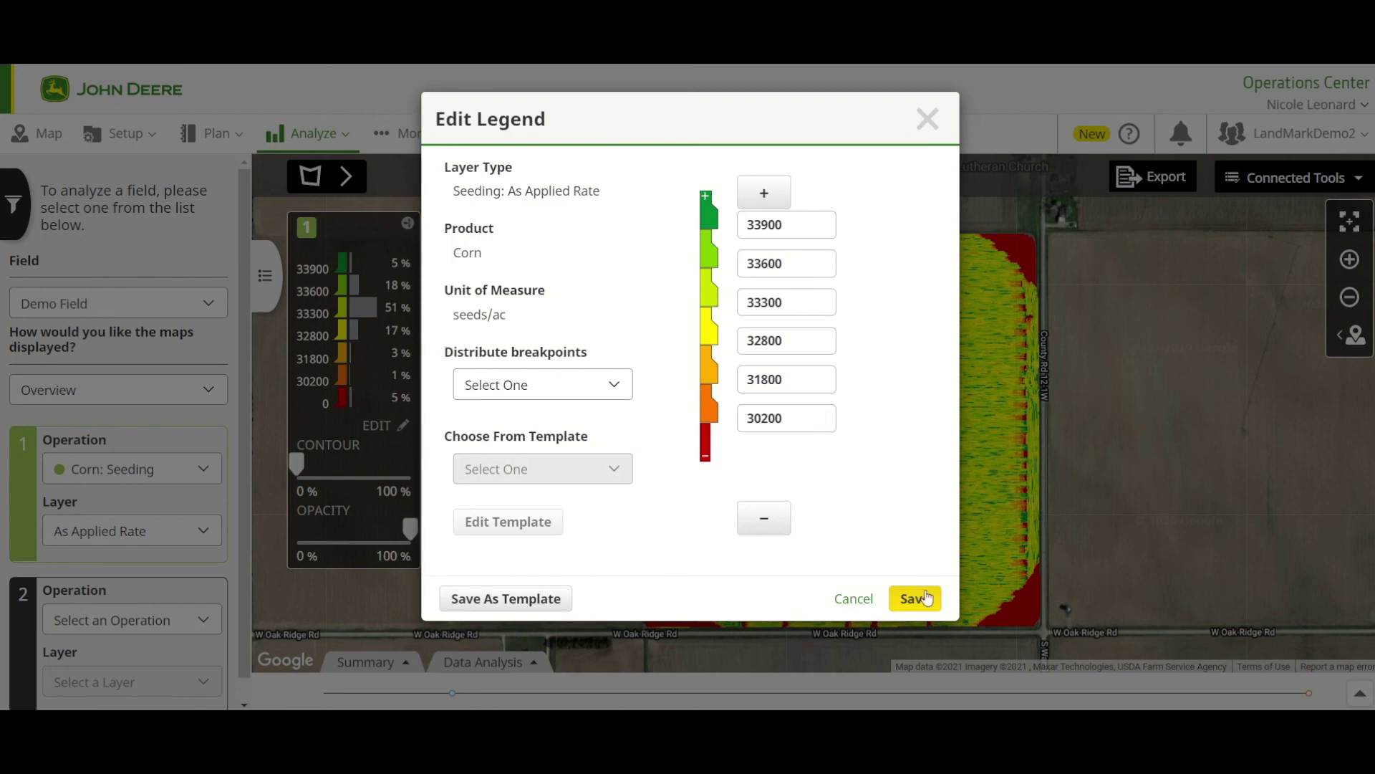
left_click(914, 598)
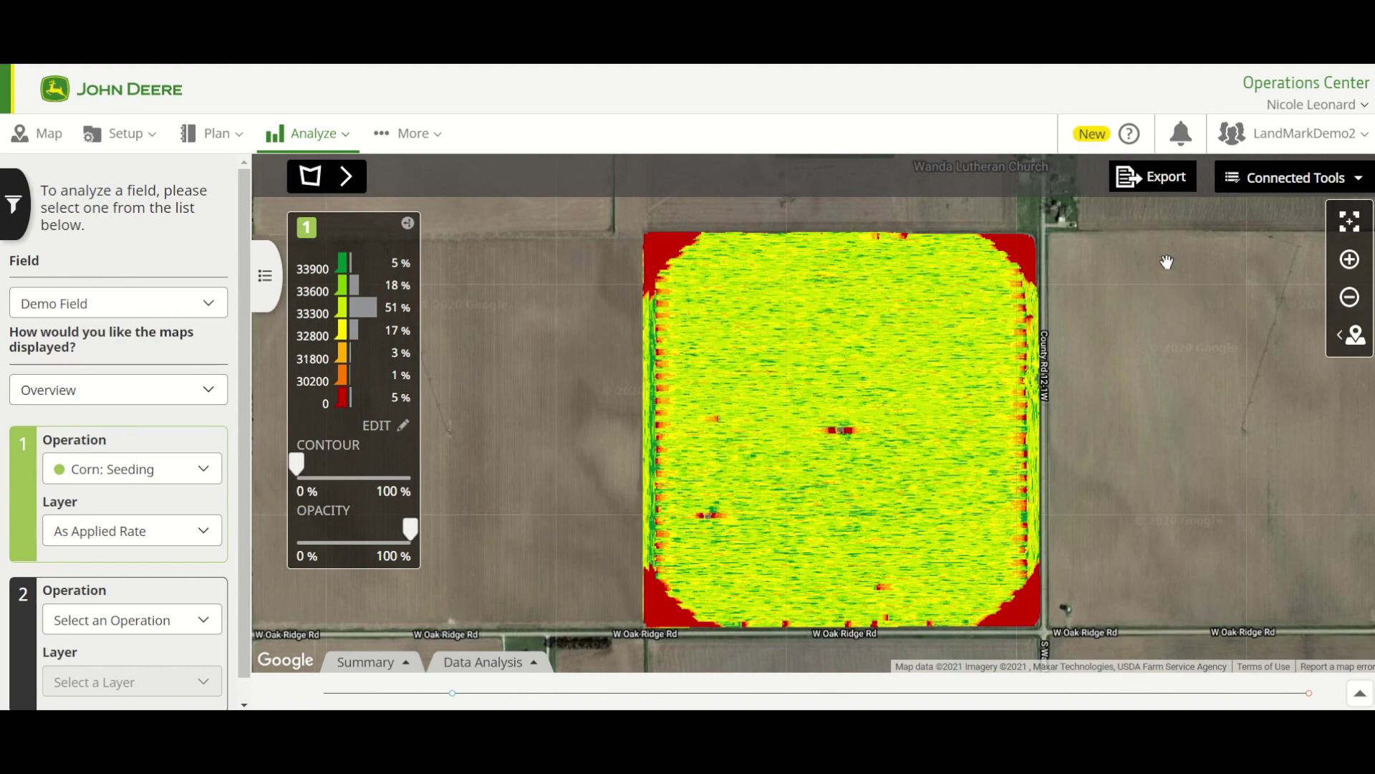
left_click(1159, 185)
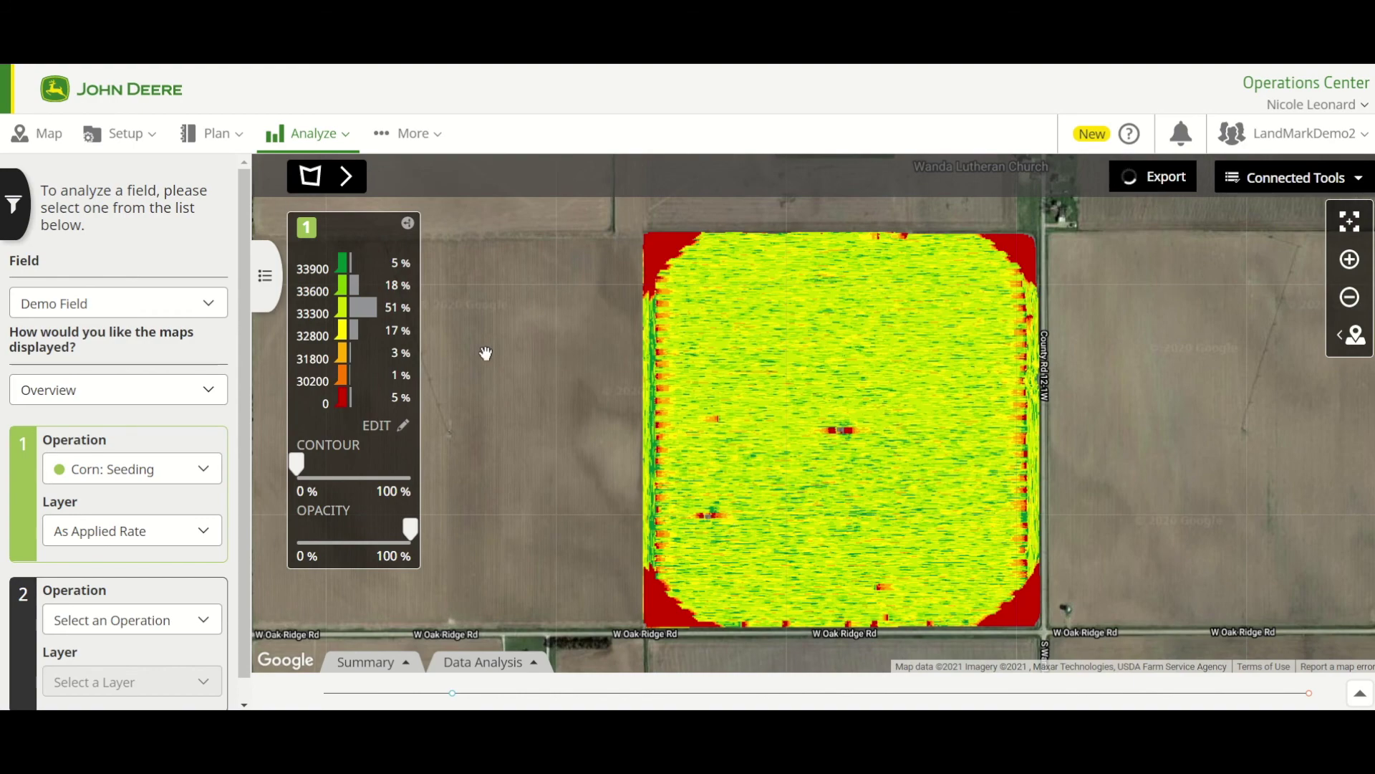